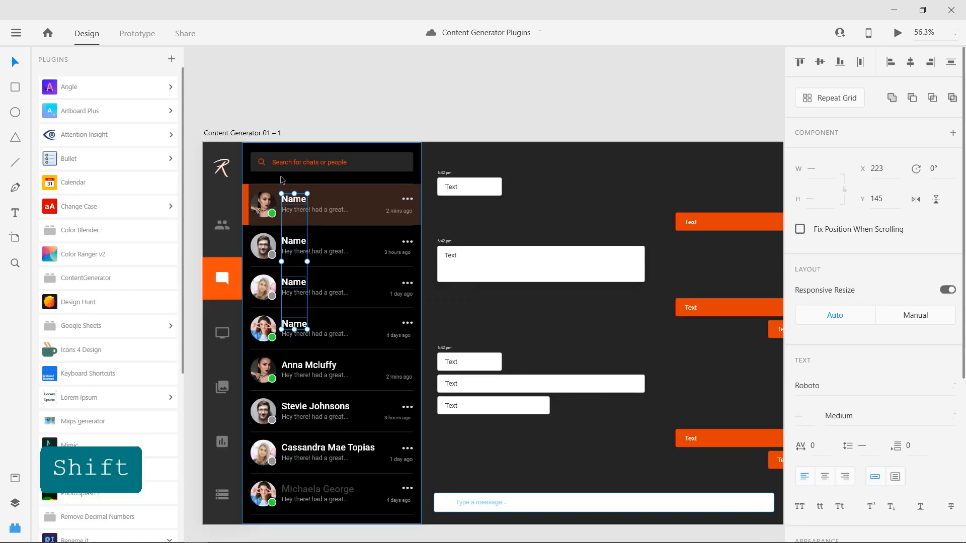
# Step: Fill the four selected Name placeholders in the chat list with random names using ContentGenerator
pyautogui.click(95, 279)
pyautogui.click(99, 279)
pyautogui.click(559, 216)
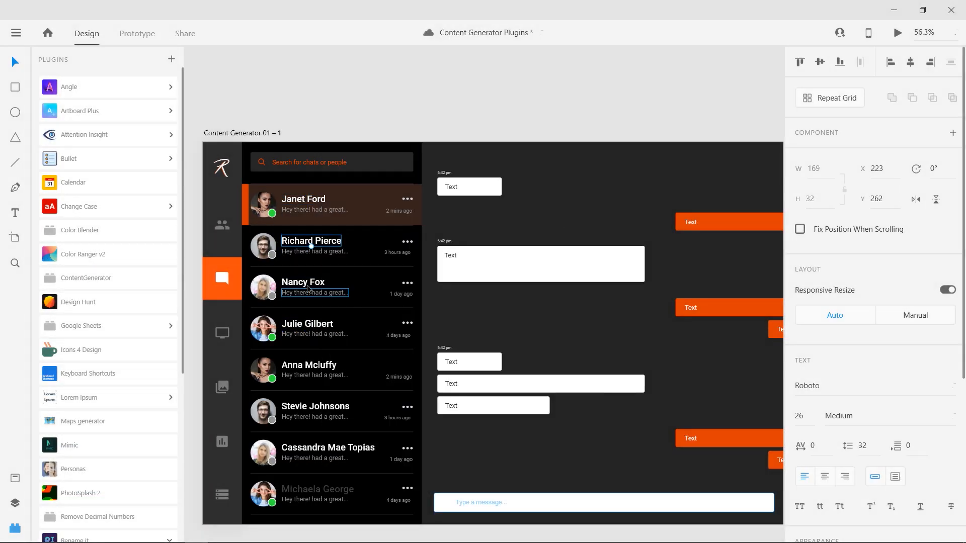
# Step: Fill the white incoming chat message placeholders on Content Generator 01 – 1 with Paragraph content from ContentGenerator
pyautogui.click(320, 169)
pyautogui.keyDown('shift'); pyautogui.click(320, 222); pyautogui.keyUp('shift')
pyautogui.keyDown('shift'); pyautogui.click(319, 304); pyautogui.keyUp('shift')
pyautogui.keyDown('shift'); pyautogui.click(321, 323); pyautogui.keyUp('shift')
pyautogui.keyDown('shift'); pyautogui.click(319, 338); pyautogui.keyUp('shift')
pyautogui.click(115, 281)
pyautogui.click(406, 364)
# Step: Fill the orange outgoing chat message placeholders with ContentGenerator's Paragraph text
pyautogui.click(505, 196)
pyautogui.keyDown('shift'); pyautogui.click(510, 261); pyautogui.keyUp('shift')
pyautogui.keyDown('shift'); pyautogui.click(576, 279); pyautogui.keyUp('shift')
pyautogui.keyDown('shift'); pyautogui.click(507, 362); pyautogui.keyUp('shift')
pyautogui.keyDown('shift'); pyautogui.click(574, 379); pyautogui.keyUp('shift')
pyautogui.click(90, 281)
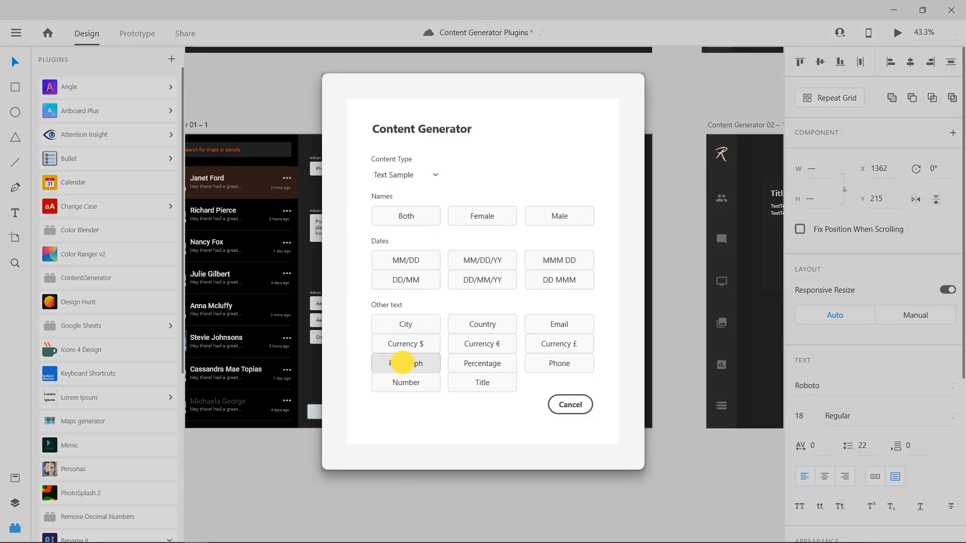
pyautogui.click(402, 363)
# Step: Replace the title placeholder on the Content Generator 02 artboard with ContentGenerator's Title text
pyautogui.click(678, 291)
pyautogui.scroll(-2, 678, 291)
pyautogui.moveTo(677, 291); pyautogui.dragTo(353, 317)
pyautogui.scroll(3, 435, 287)
pyautogui.click(391, 226)
pyautogui.click(90, 285)
pyautogui.click(494, 384)
# Step: Replace the text placeholder below the title with ContentGenerator's Paragraph text
pyautogui.click(403, 244)
pyautogui.click(100, 279)
pyautogui.click(405, 364)
pyautogui.click(498, 387)
# Step: Select the four avatar circles in the first column of the UI Faces artboard and enable all image sources in UI Faces
pyautogui.scroll(-2, 498, 388)
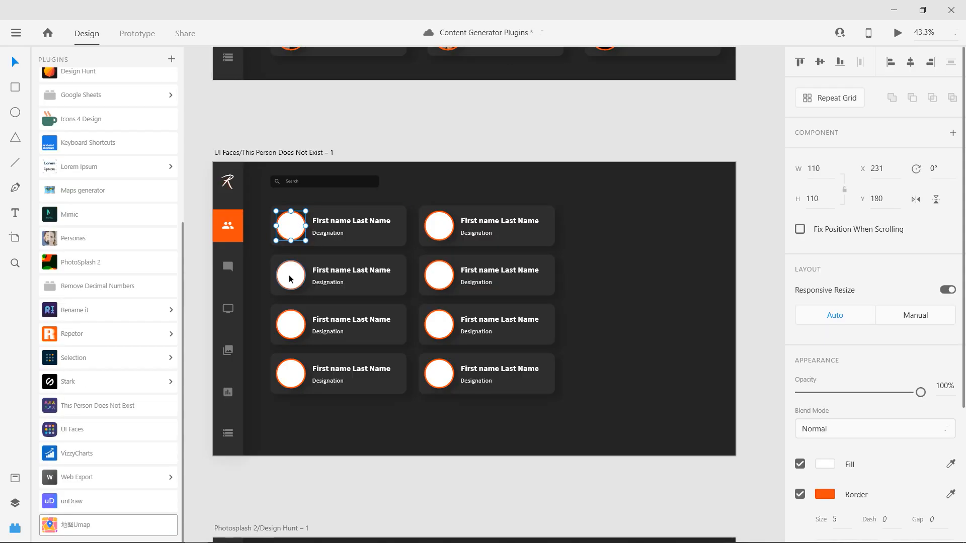
pyautogui.keyDown('shift'); pyautogui.click(289, 277); pyautogui.keyUp('shift')
pyautogui.keyDown('shift'); pyautogui.click(290, 324); pyautogui.keyUp('shift')
pyautogui.keyDown('shift'); pyautogui.click(290, 374); pyautogui.keyUp('shift')
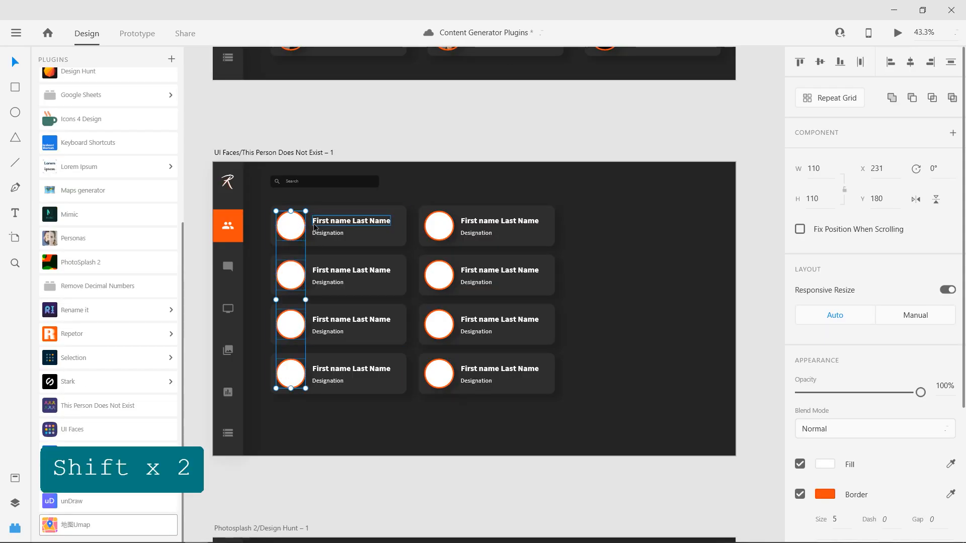
pyautogui.click(108, 430)
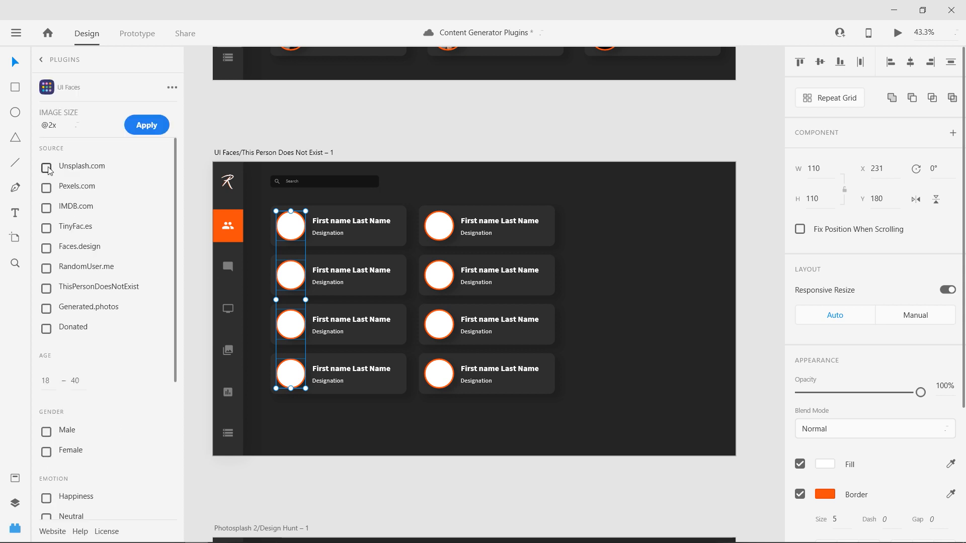
pyautogui.click(46, 268)
pyautogui.click(46, 288)
pyautogui.click(47, 309)
pyautogui.click(46, 329)
# Step: Filter UI Faces to Male, Female and Happiness, apply the faces to the four circles, and return to the plugin list
pyautogui.scroll(-2, 101, 381)
pyautogui.click(46, 336)
pyautogui.click(47, 356)
pyautogui.click(47, 403)
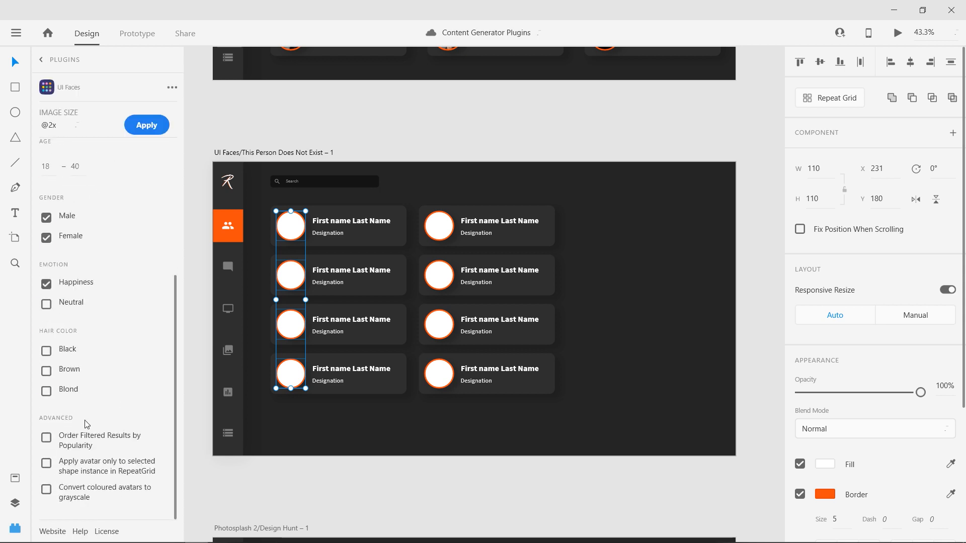
pyautogui.click(146, 125)
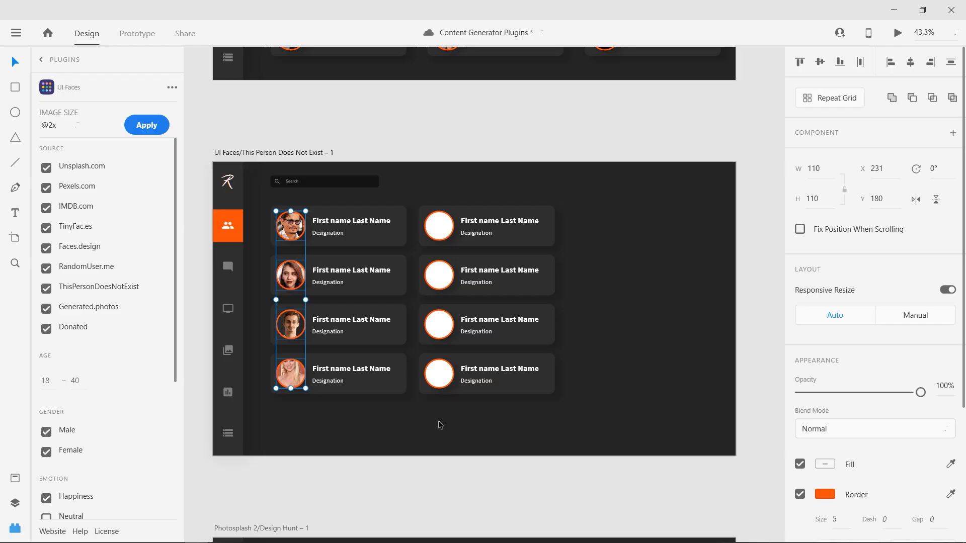
pyautogui.click(438, 421)
pyautogui.click(42, 60)
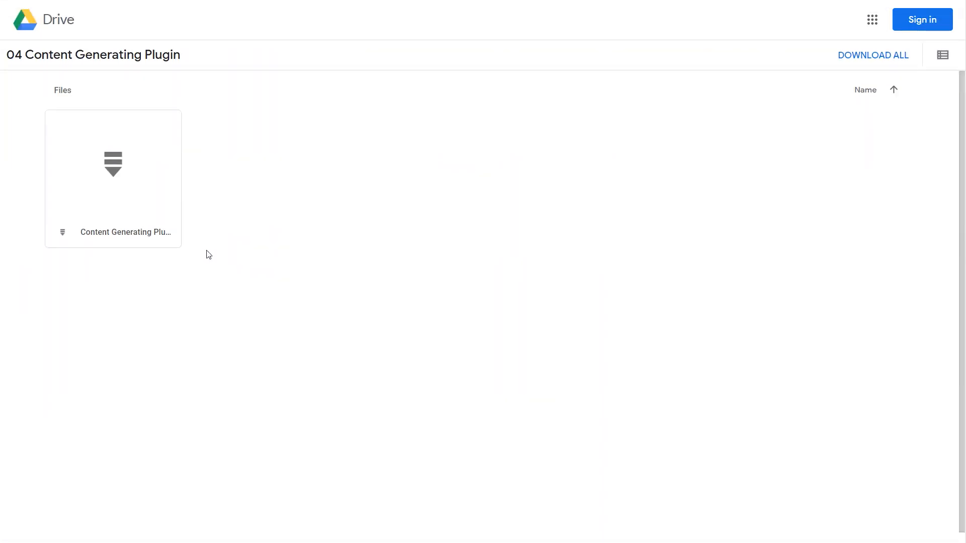
# Step: Download the Content Generating Plugin file from the 04 Content Generating Plugin folder on Google Drive
pyautogui.click(140, 180)
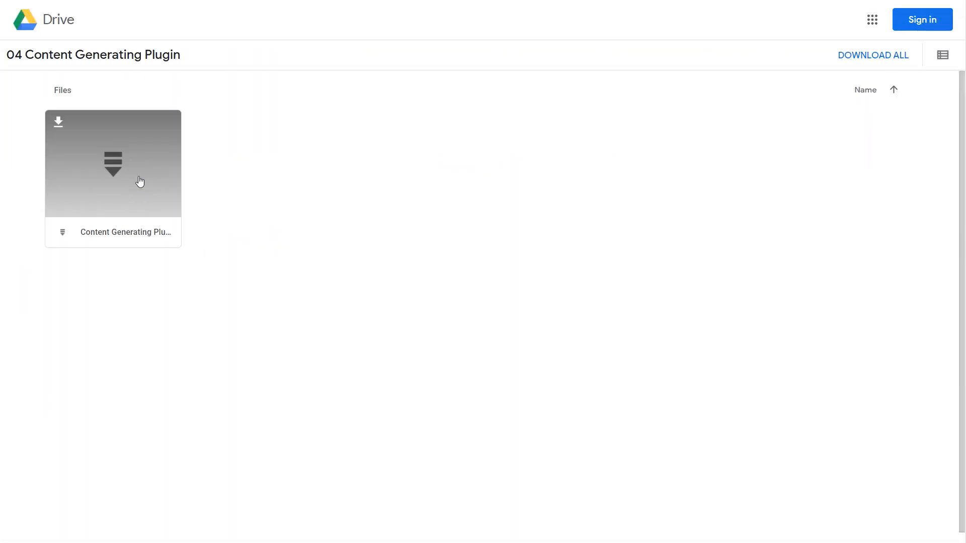
pyautogui.click(58, 122)
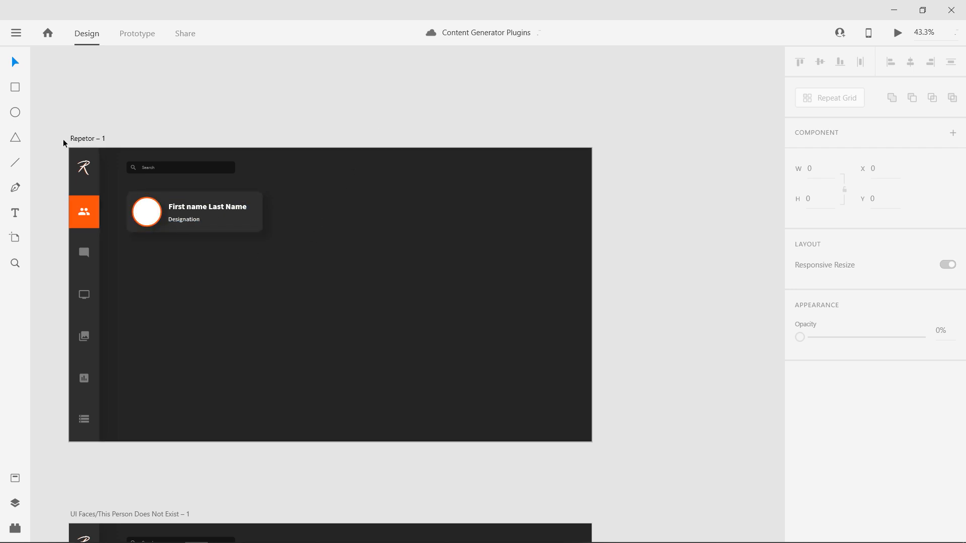
# Step: Turn the persona card on the Repetor – 1 artboard into a Repeat Grid of three columns and four rows
pyautogui.click(231, 209)
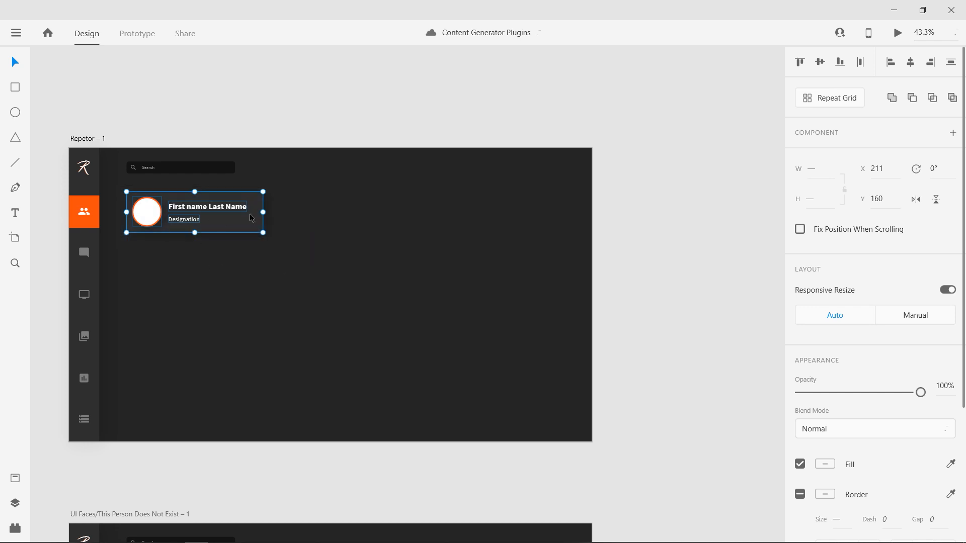
pyautogui.click(831, 98)
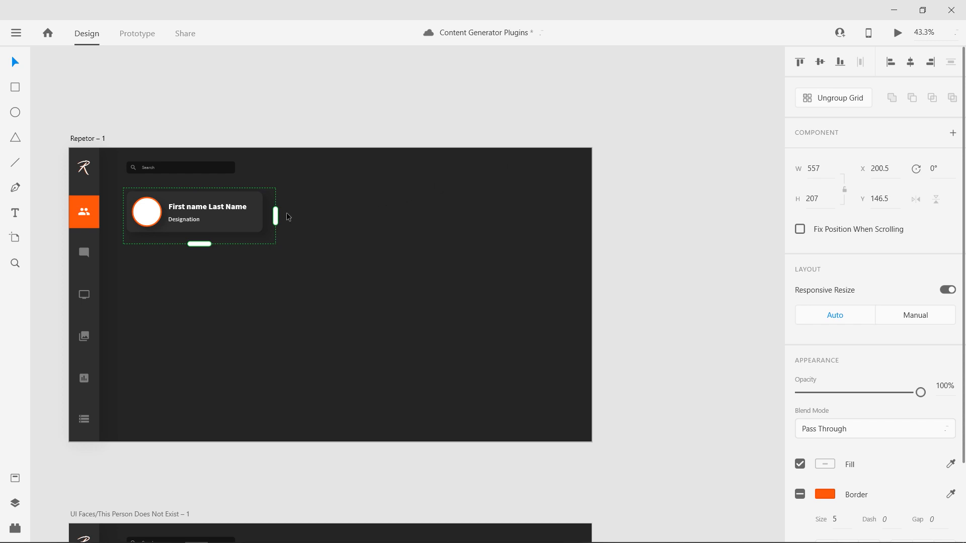
pyautogui.moveTo(276, 211); pyautogui.dragTo(590, 225)
pyautogui.moveTo(365, 245); pyautogui.dragTo(366, 427)
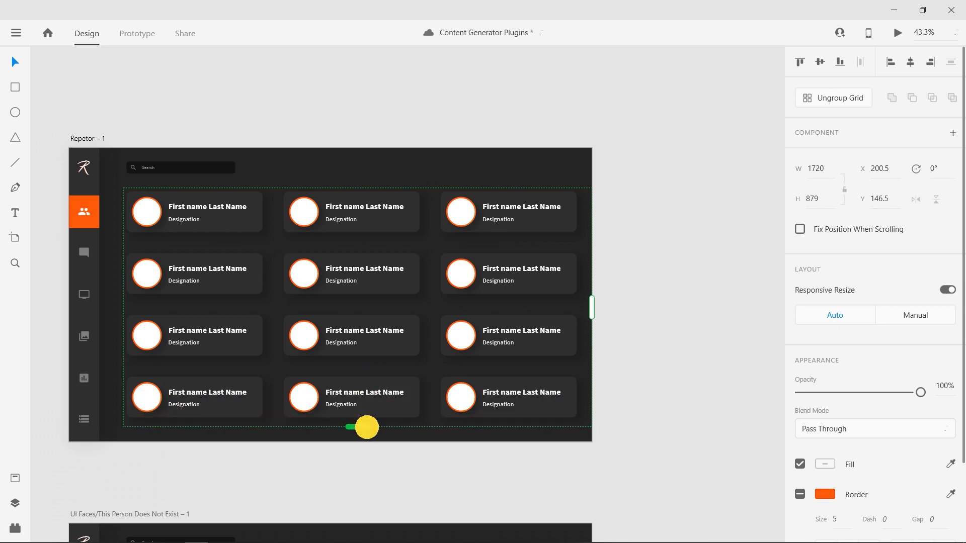
pyautogui.click(653, 258)
# Step: Open Repetor's Generate for the card grid and load the Unsplash Portrait images for the Persona image
pyautogui.click(339, 273)
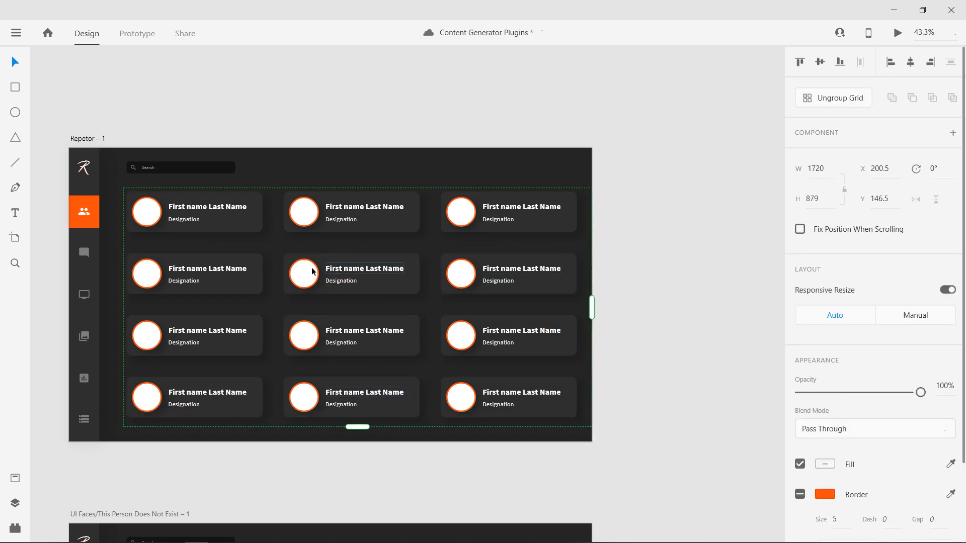
pyautogui.click(16, 529)
pyautogui.scroll(-1, 93, 259)
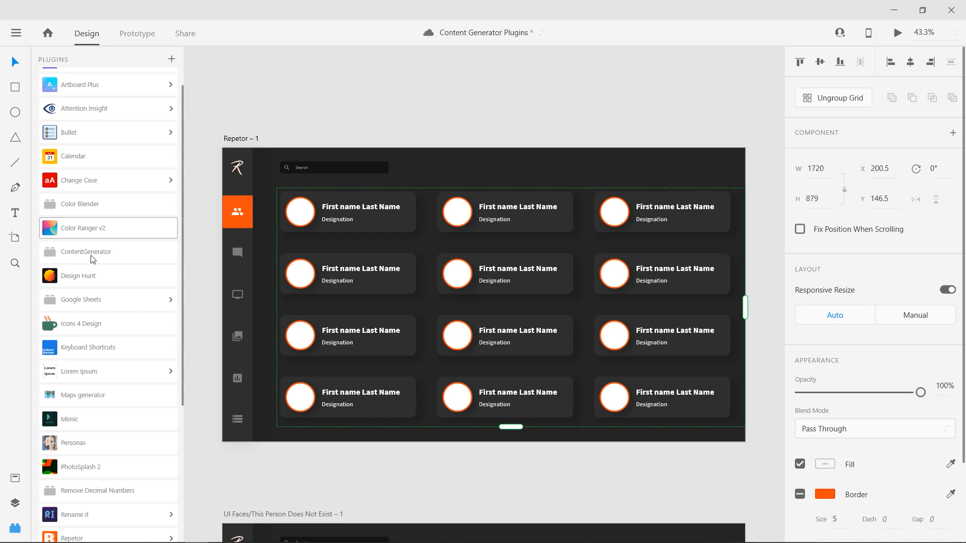
pyautogui.scroll(-8, 93, 259)
pyautogui.click(90, 332)
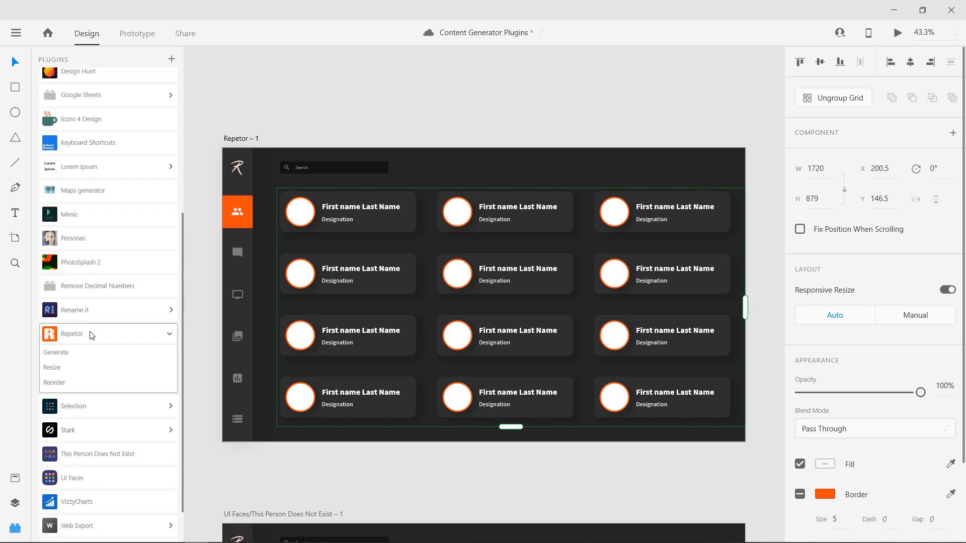
pyautogui.click(58, 352)
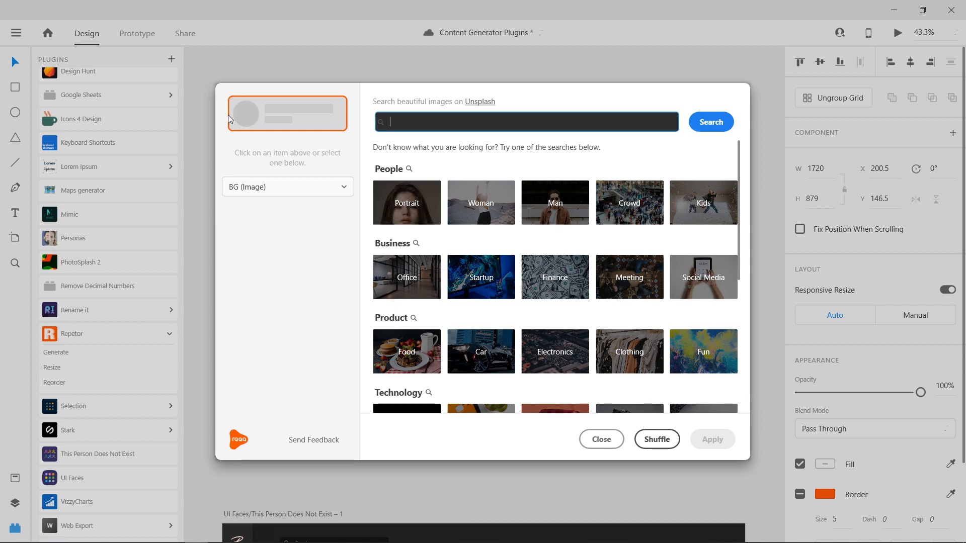
pyautogui.click(248, 118)
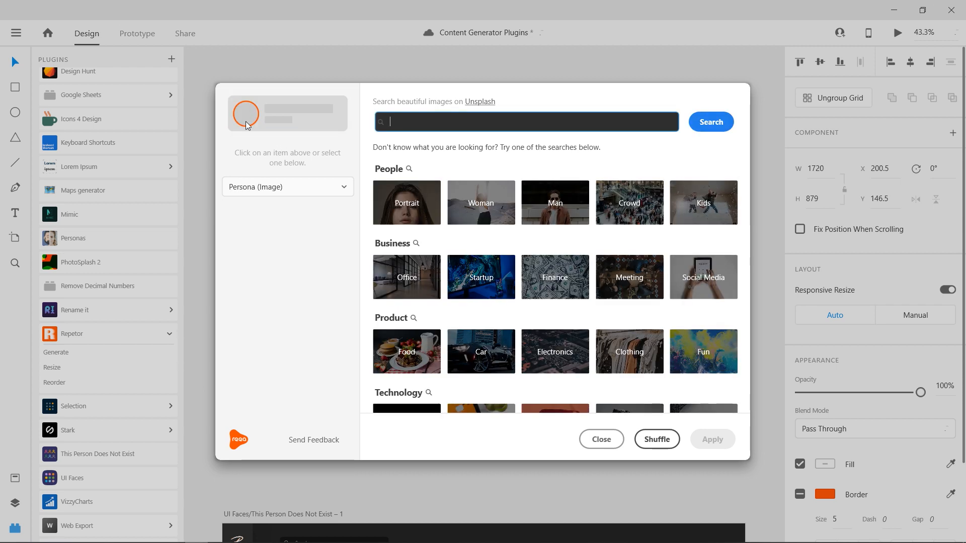
pyautogui.click(398, 206)
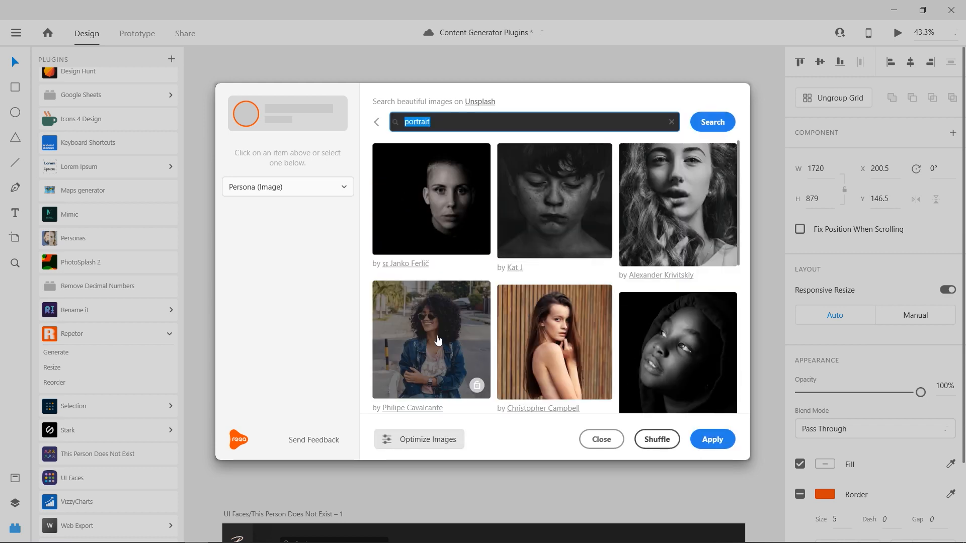
# Step: Lock several preferred portrait photos and apply the portrait images to the grid's Persona circles
pyautogui.scroll(-3, 671, 313)
pyautogui.scroll(-5, 586, 351)
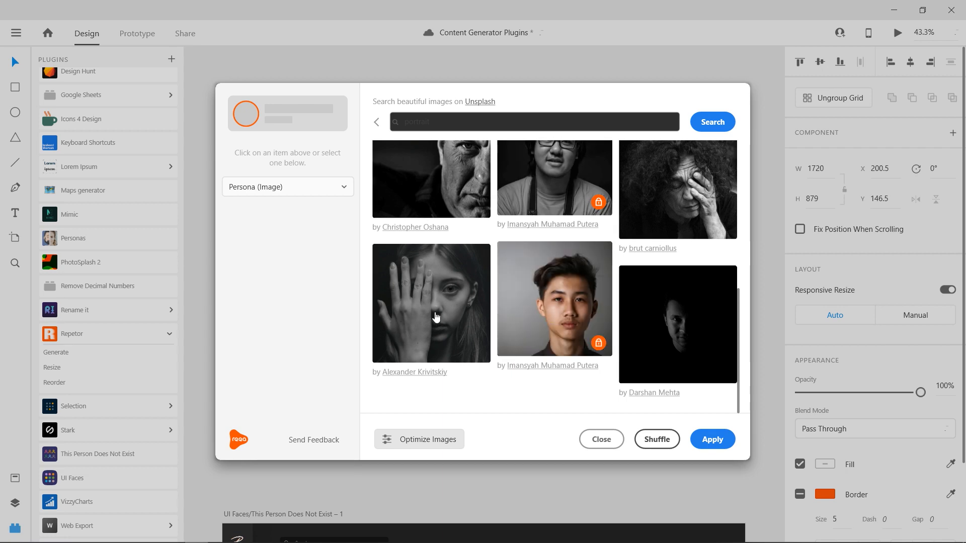
pyautogui.scroll(8, 474, 318)
pyautogui.scroll(-3, 553, 262)
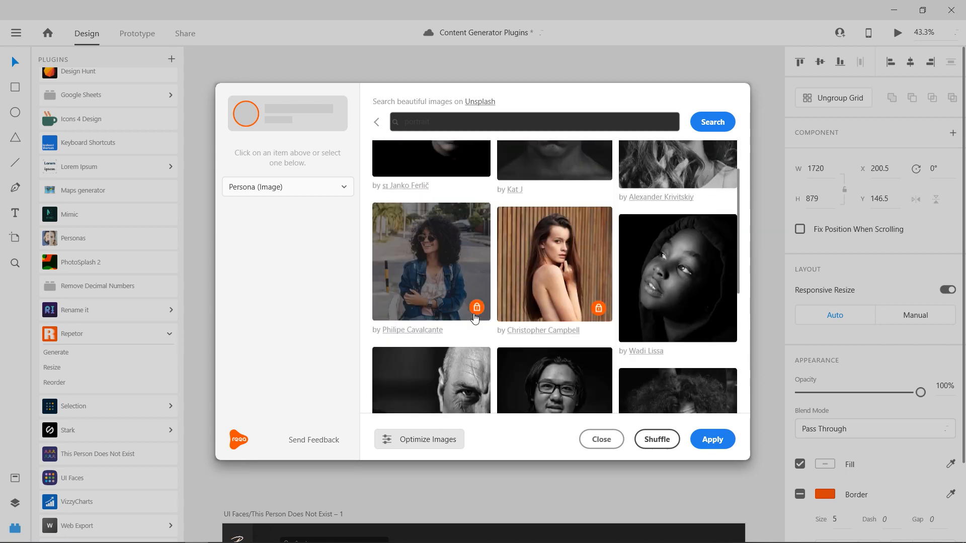
pyautogui.scroll(3, 664, 281)
pyautogui.scroll(-6, 649, 285)
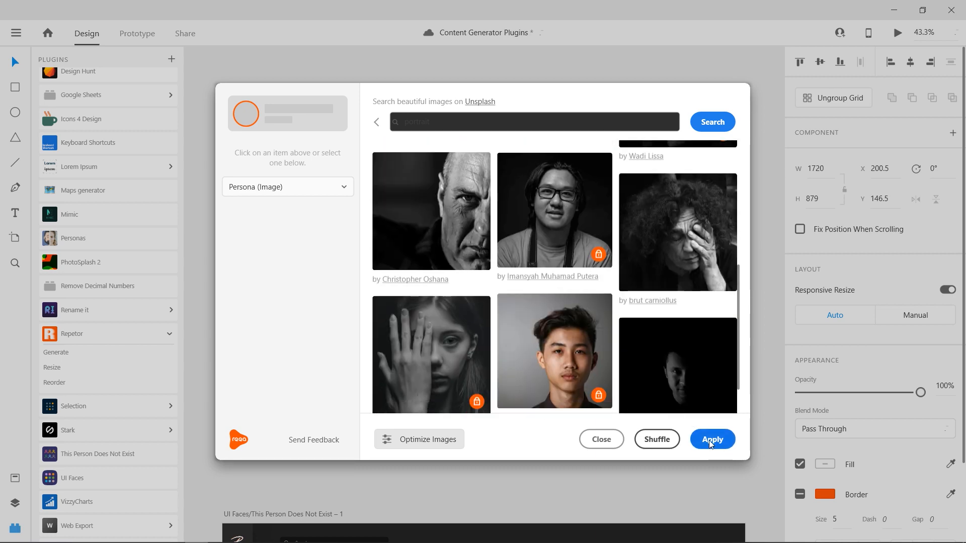
pyautogui.click(711, 441)
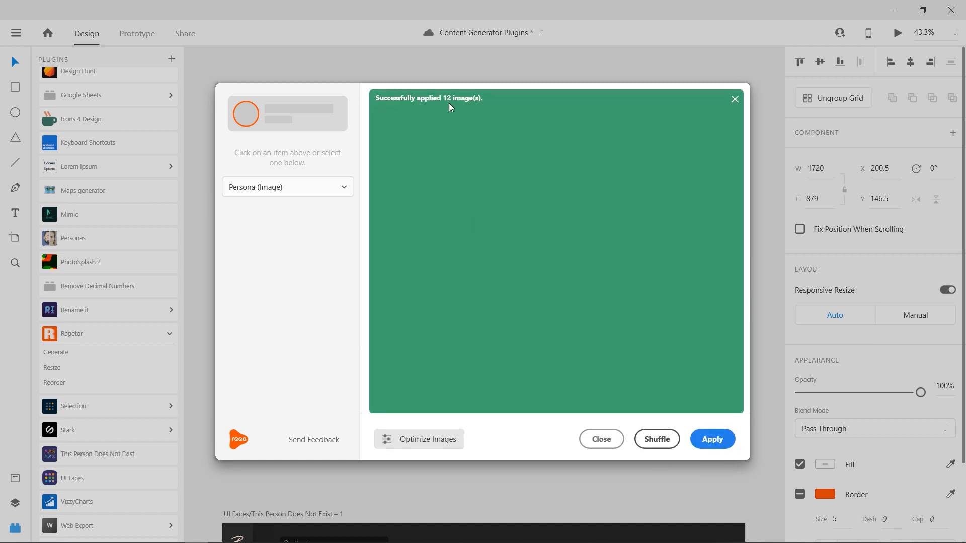
pyautogui.click(734, 99)
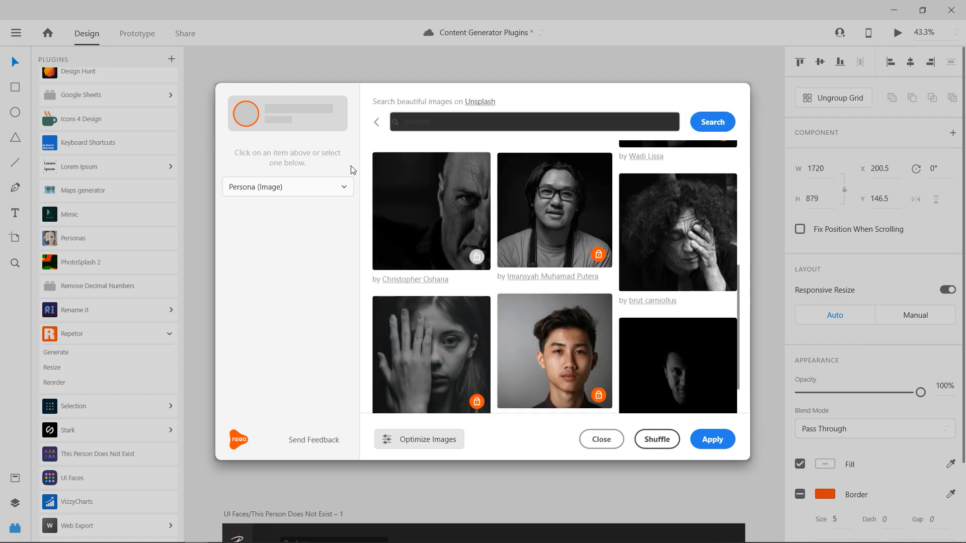
# Step: Apply generated names to the First name Last Name text using category Name, First and Last Name, and gender Both
pyautogui.click(315, 110)
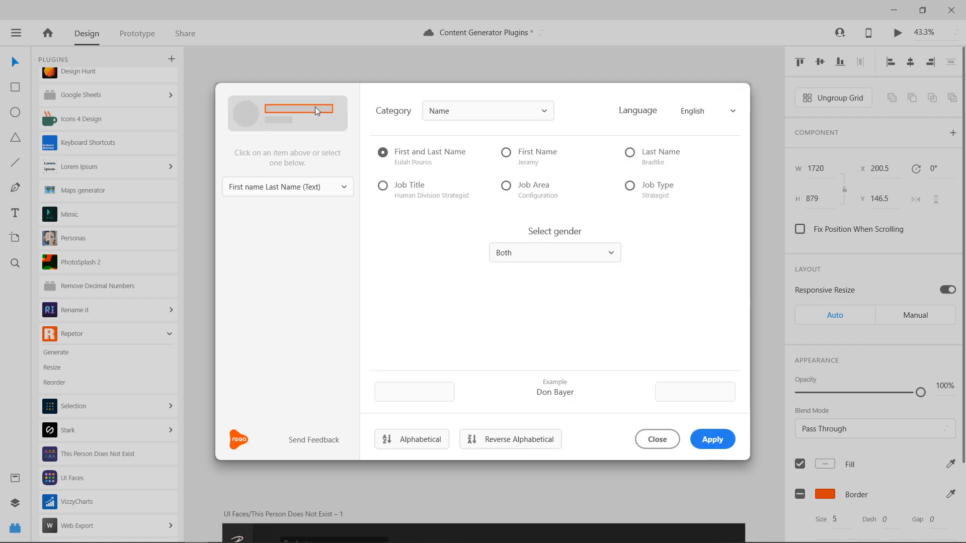
pyautogui.click(477, 121)
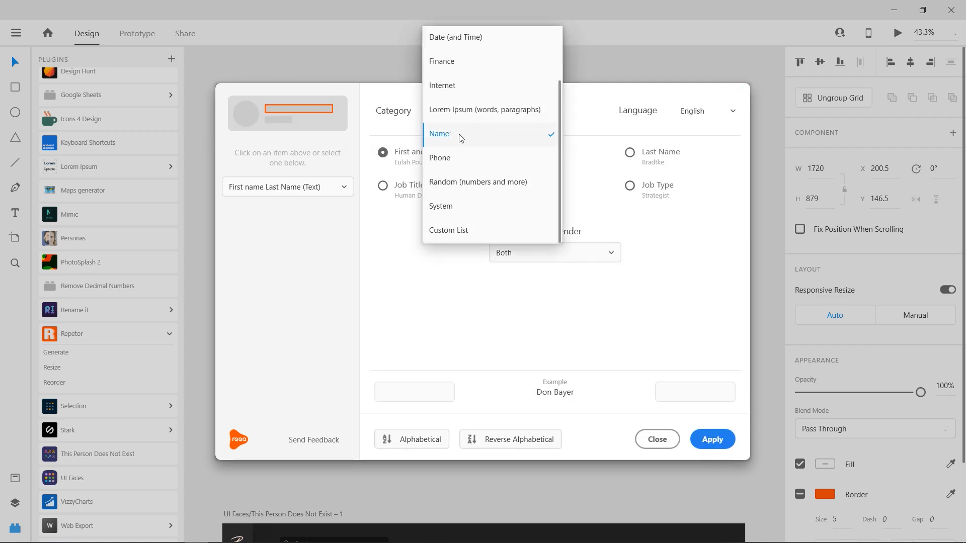
pyautogui.click(491, 132)
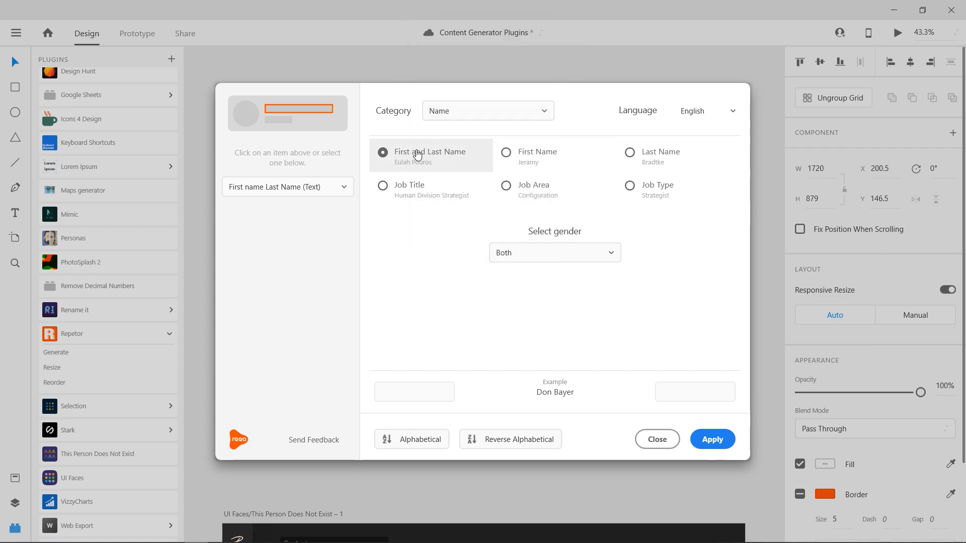
pyautogui.click(543, 253)
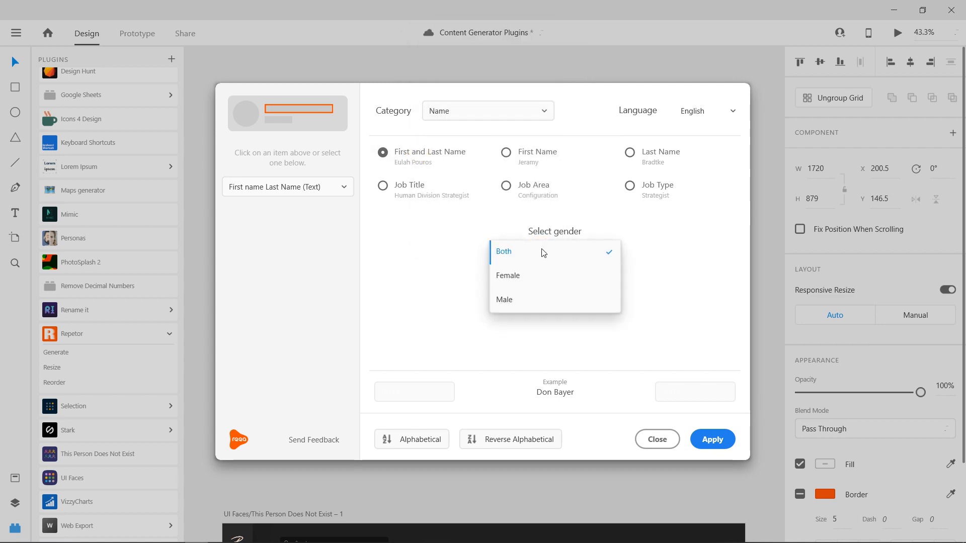
pyautogui.click(499, 257)
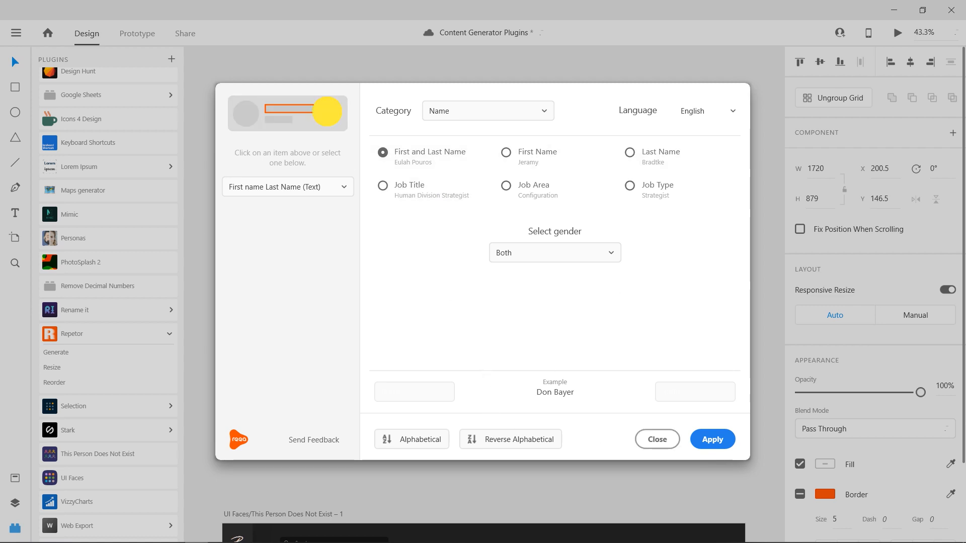
pyautogui.click(714, 443)
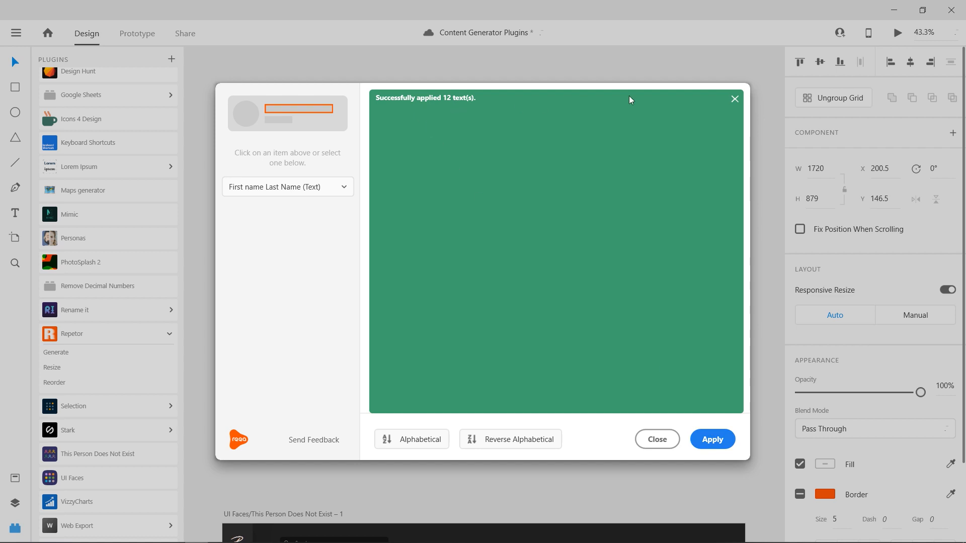
pyautogui.click(735, 100)
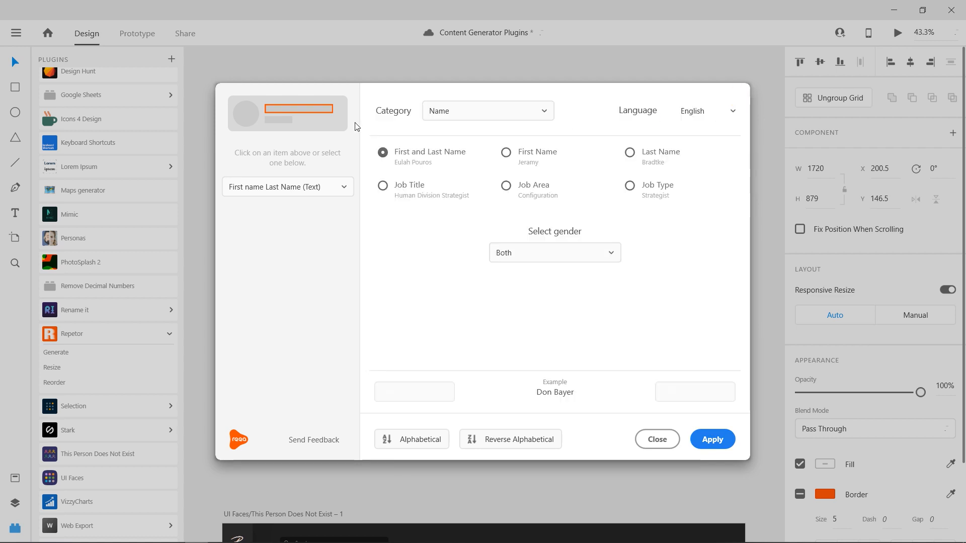
# Step: Apply generated job titles to the Designation text using category Name and the Job Title option
pyautogui.click(276, 119)
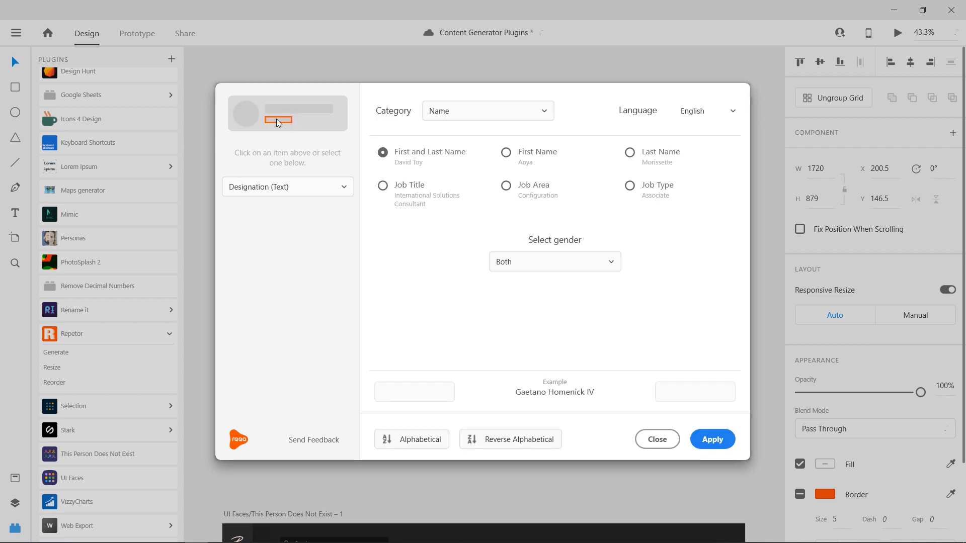
pyautogui.click(478, 112)
pyautogui.click(442, 133)
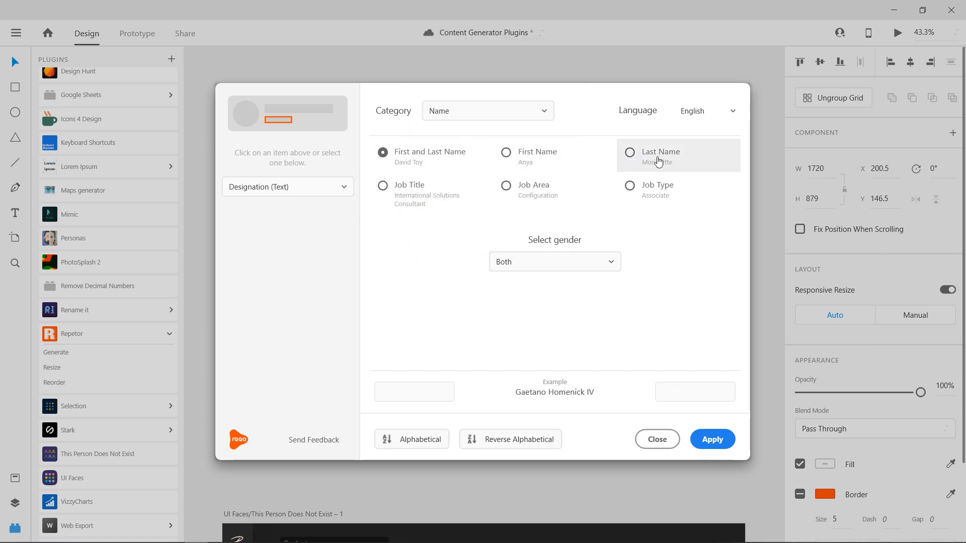
pyautogui.click(394, 193)
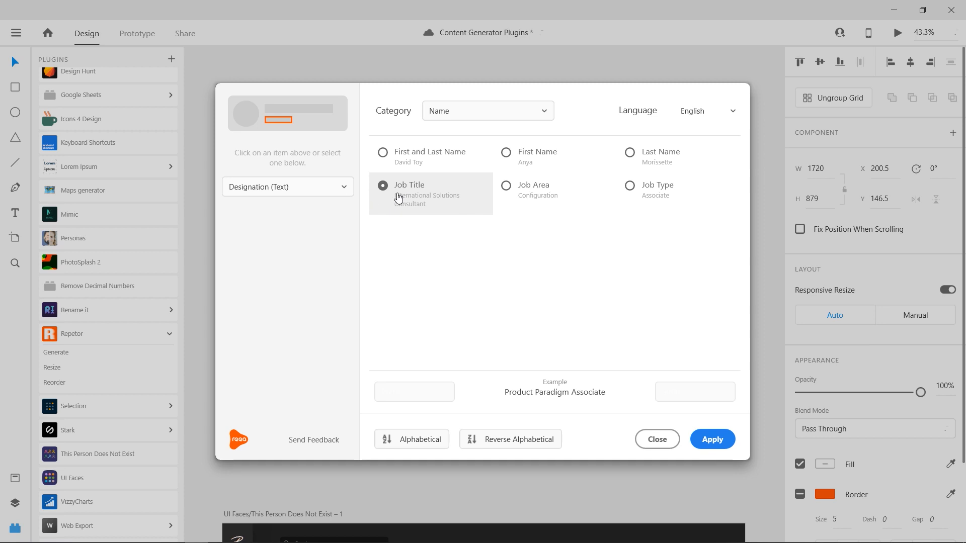
pyautogui.click(712, 441)
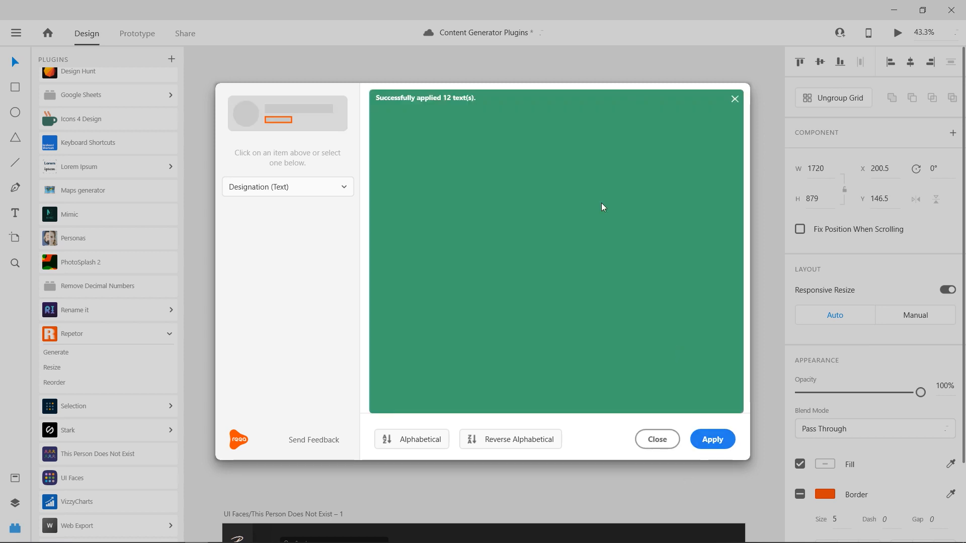
# Step: Close the Repetor generator and deselect the card grid
pyautogui.click(649, 436)
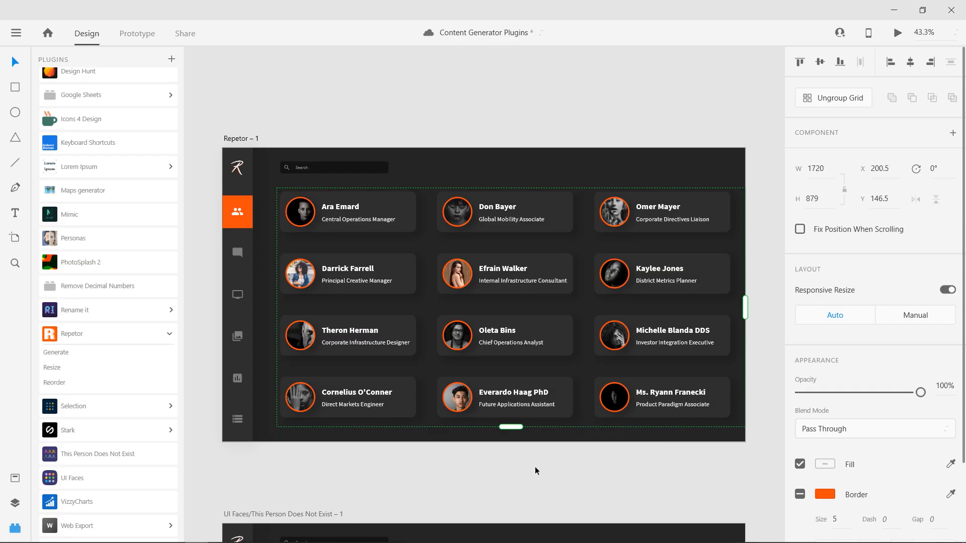
pyautogui.click(524, 474)
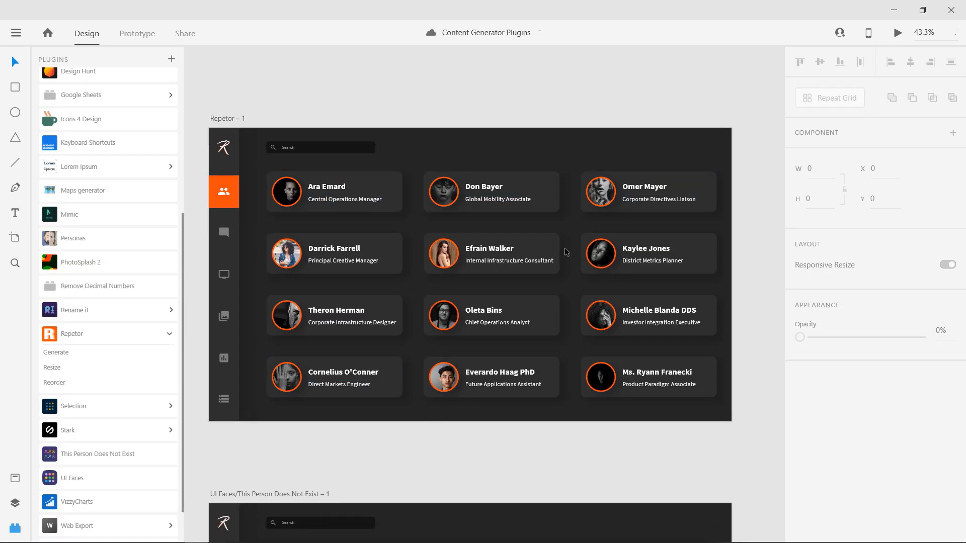
# Step: Try extending the Repetor artboard's card grid downward and undo the extension
pyautogui.click(338, 263)
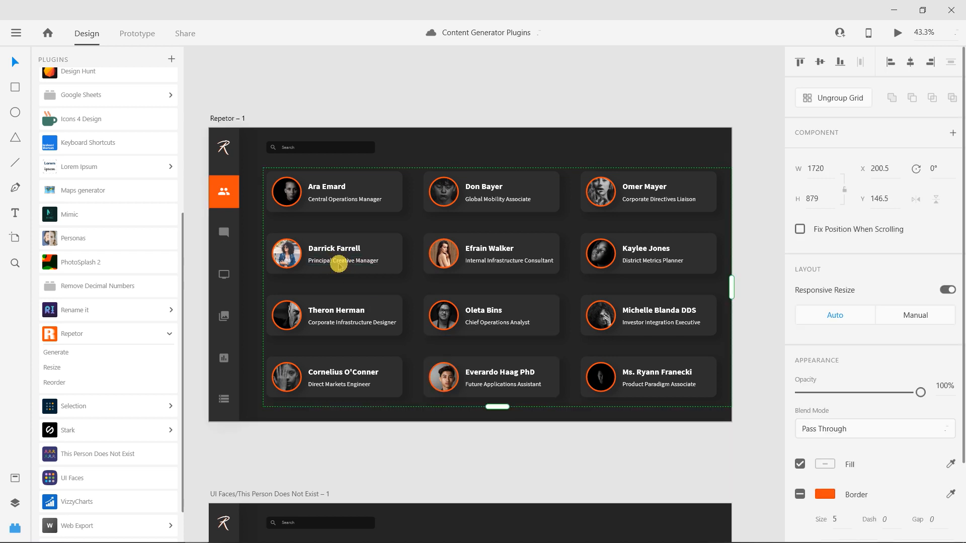
pyautogui.moveTo(494, 407); pyautogui.dragTo(491, 475)
pyautogui.hotkey('ctrl', 'z')
# Step: Examine Repetor's Internet category options for the card grid's name text and close the generator without applying anything
pyautogui.click(56, 353)
pyautogui.click(294, 120)
pyautogui.click(253, 117)
pyautogui.click(269, 108)
pyautogui.click(474, 110)
pyautogui.click(468, 157)
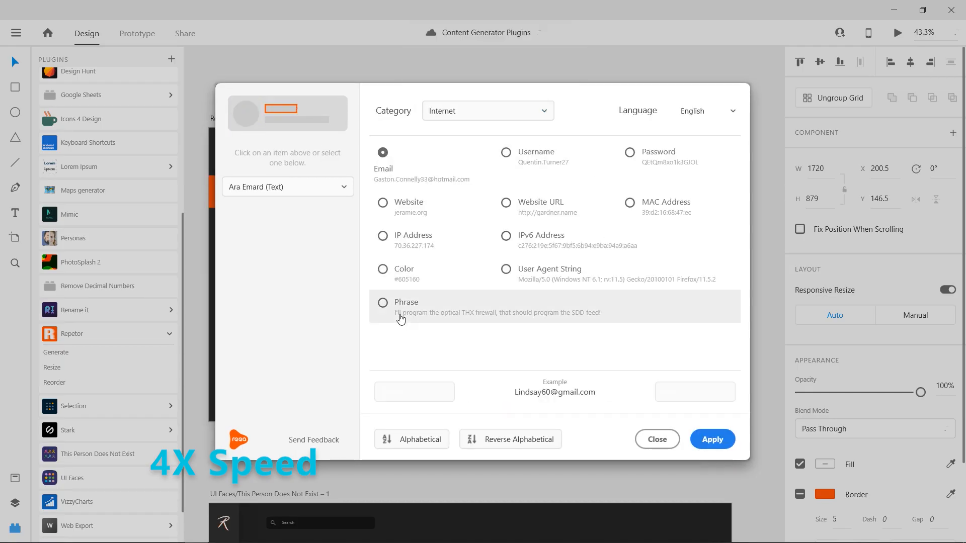
pyautogui.click(658, 442)
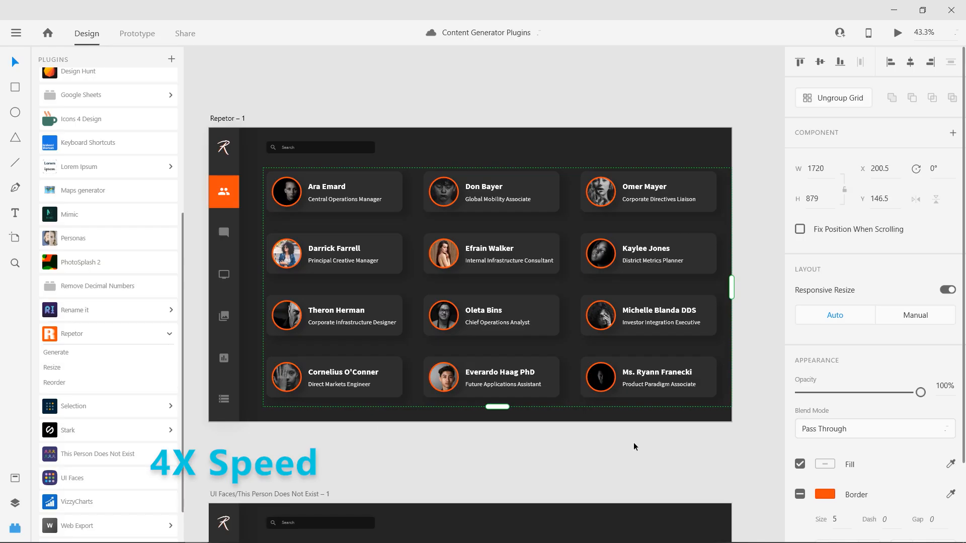
pyautogui.click(396, 439)
# Step: Multiply the profile card on the UI Faces/This Person Does Not Exist artboard into two columns of four cards using Repeat Grid
pyautogui.scroll(-3, 438, 332)
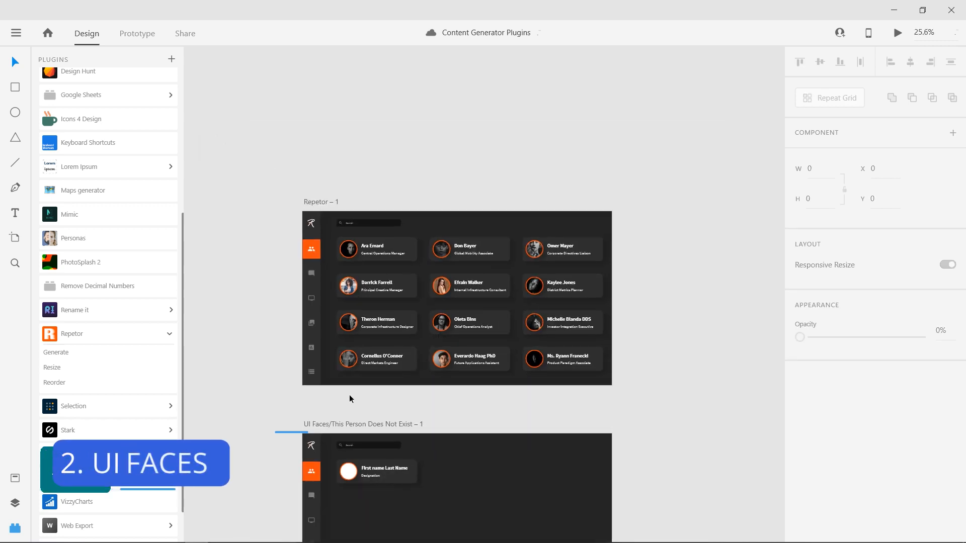
pyautogui.scroll(-3, 405, 254)
pyautogui.scroll(2, 402, 324)
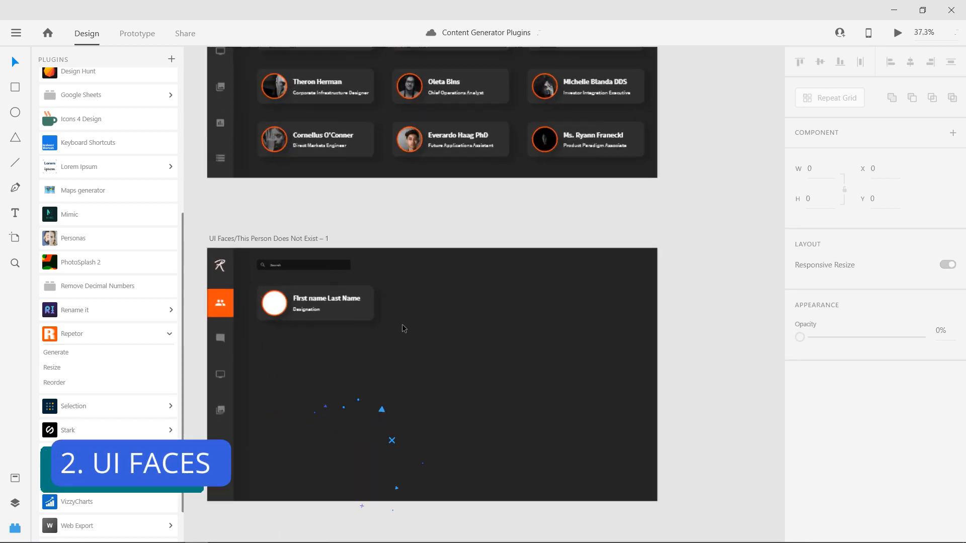
pyautogui.scroll(1, 403, 325)
pyautogui.moveTo(438, 290); pyautogui.dragTo(487, 268)
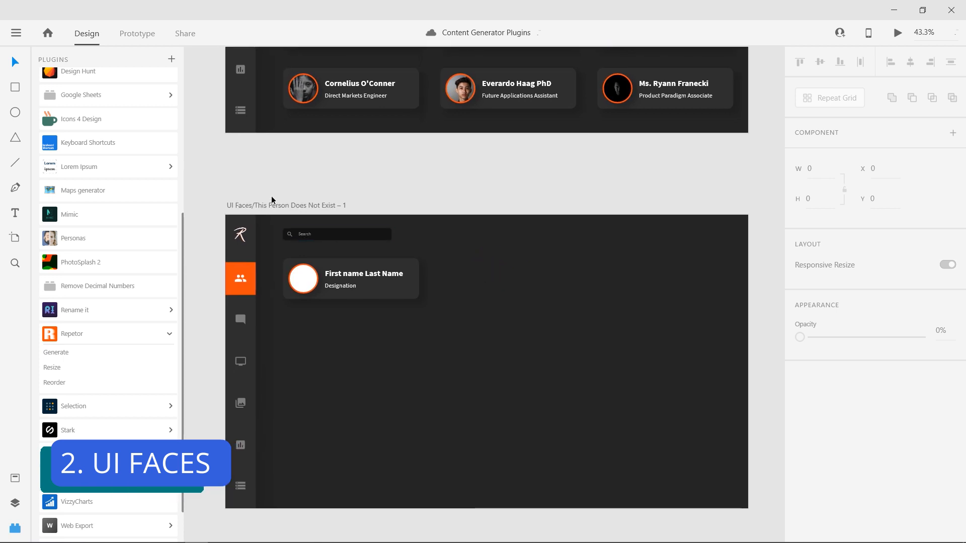
pyautogui.moveTo(463, 311); pyautogui.dragTo(452, 280)
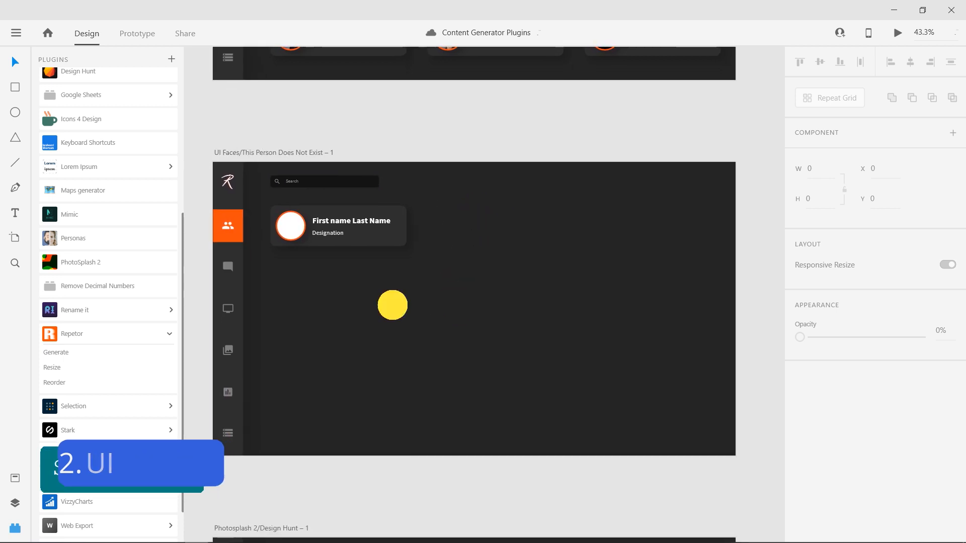
pyautogui.click(308, 222)
pyautogui.click(284, 276)
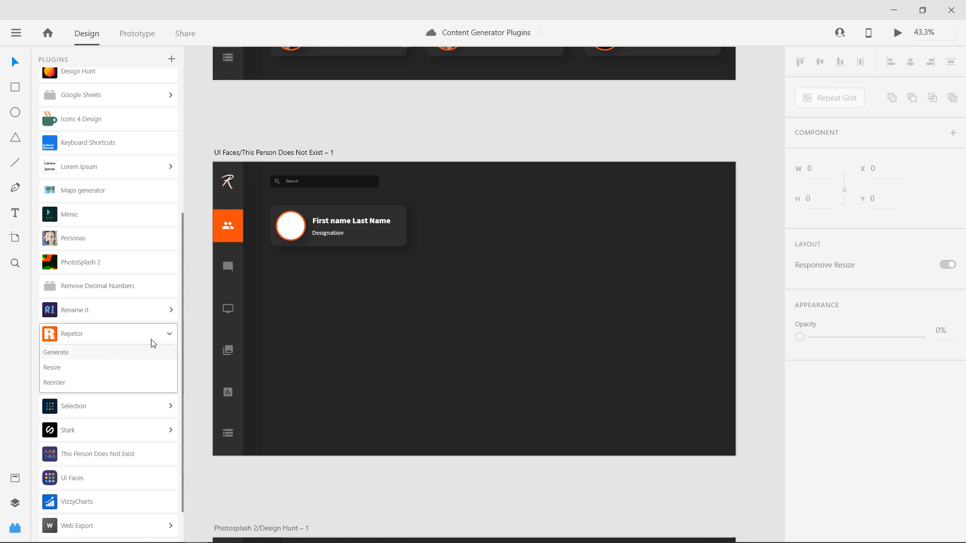
pyautogui.click(166, 336)
pyautogui.moveTo(261, 206); pyautogui.dragTo(382, 390)
pyautogui.hotkey('ctrl', 'r')
pyautogui.moveTo(382, 290); pyautogui.dragTo(529, 290)
pyautogui.click(591, 317)
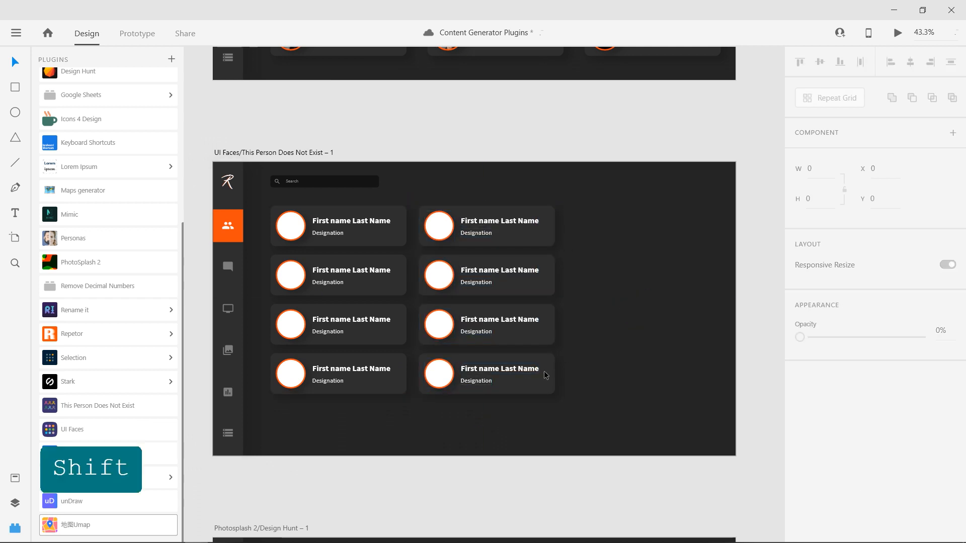
# Step: Select the four avatar circles in the first card column and open the UI Faces plugin
pyautogui.doubleClick(290, 225)
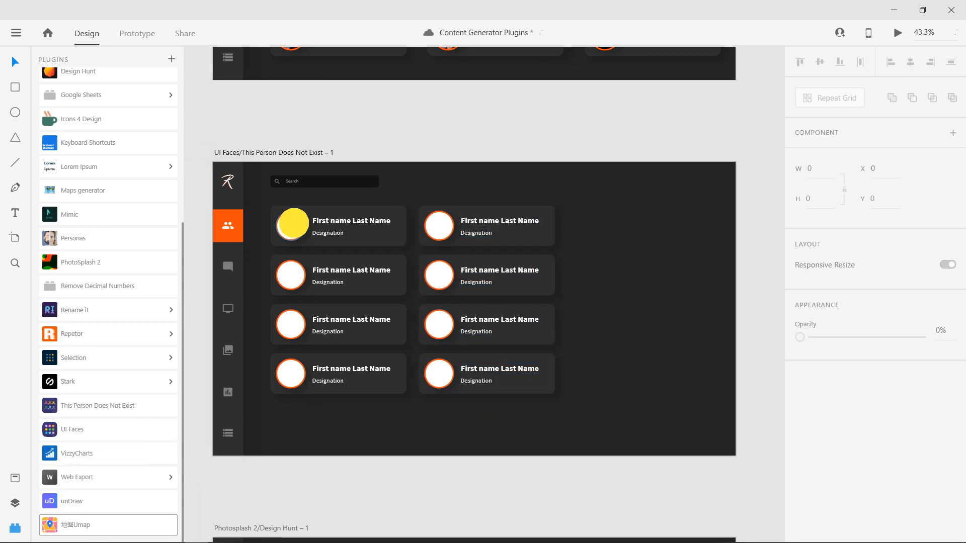
pyautogui.keyDown('shift'); pyautogui.click(290, 278); pyautogui.keyUp('shift')
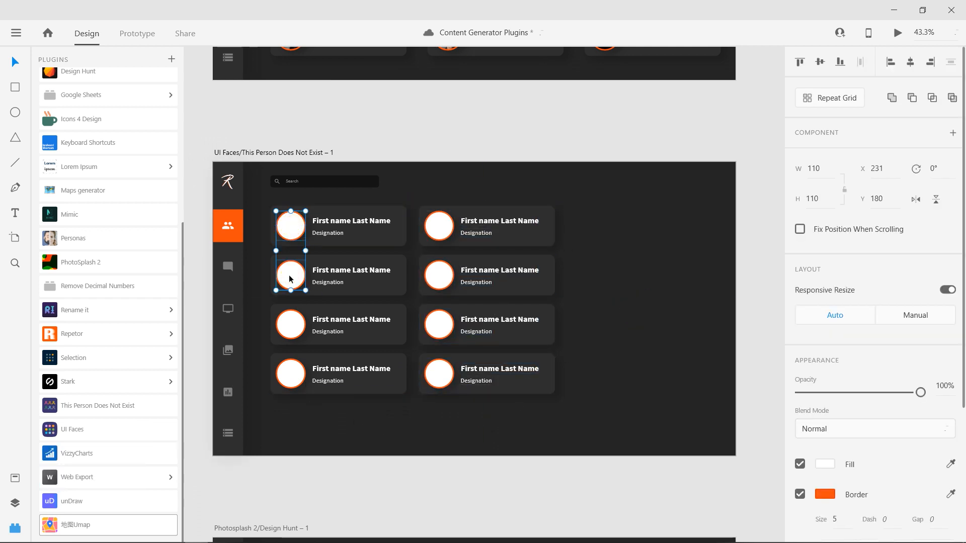
pyautogui.keyDown('shift'); pyautogui.click(300, 329); pyautogui.keyUp('shift')
pyautogui.keyDown('shift'); pyautogui.click(301, 386); pyautogui.keyUp('shift')
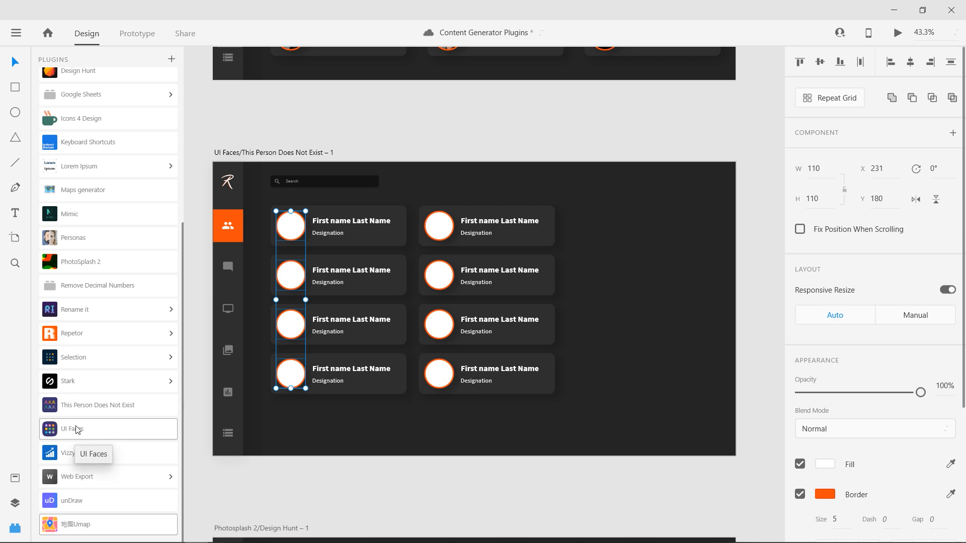
pyautogui.click(124, 432)
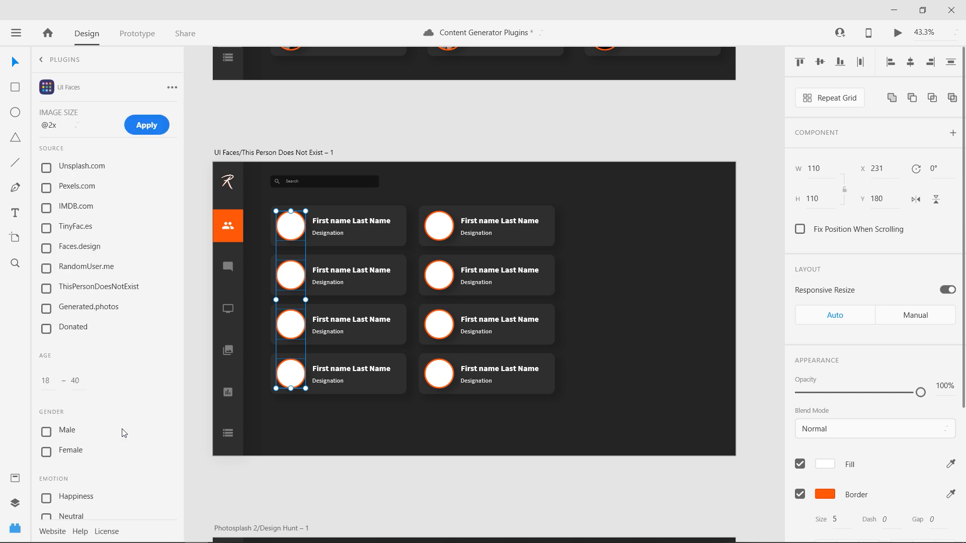
# Step: Enable all UI Faces sources from Unsplash.com to Donated, the Male and Female genders, and the Happiness emotion
pyautogui.click(46, 167)
pyautogui.click(46, 207)
pyautogui.click(46, 228)
pyautogui.click(46, 248)
pyautogui.click(46, 267)
pyautogui.click(46, 309)
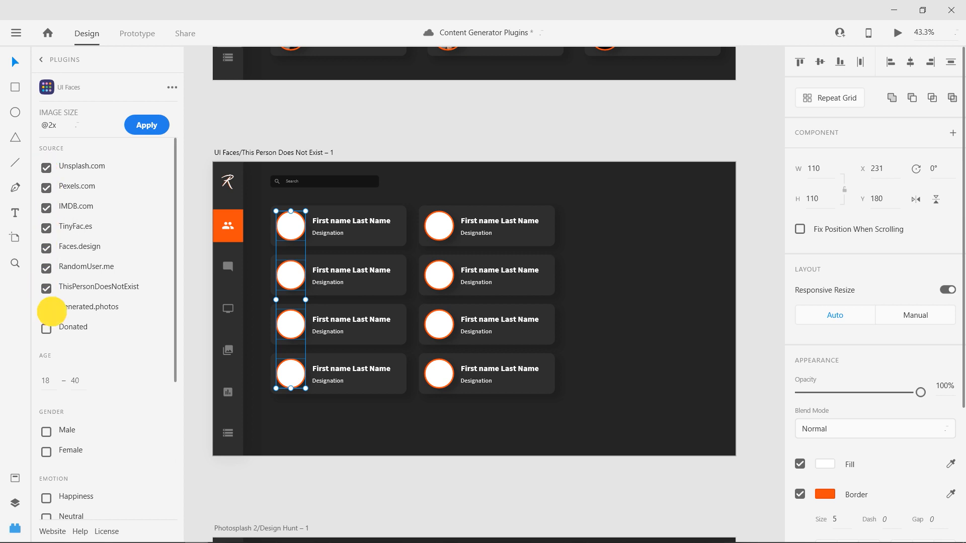
pyautogui.scroll(-4, 52, 382)
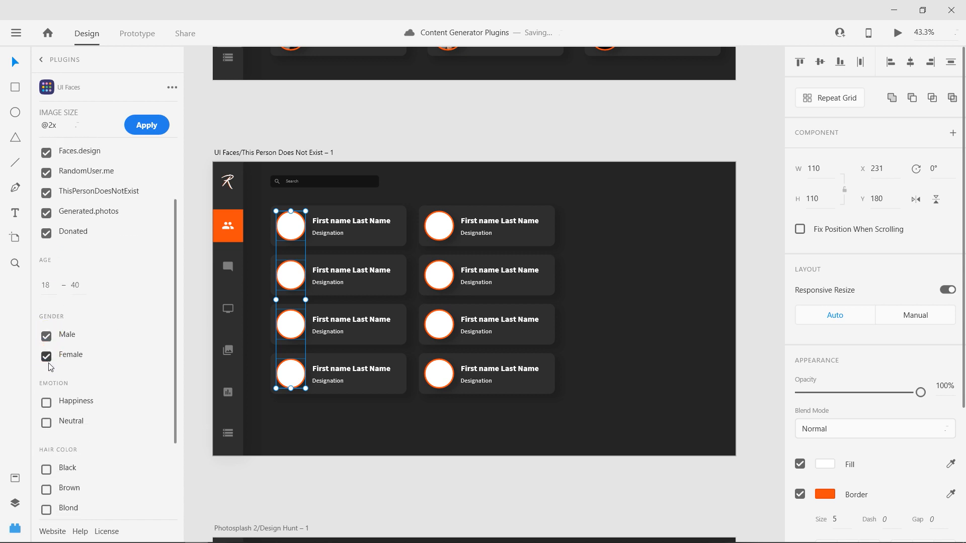
pyautogui.scroll(-5, 73, 467)
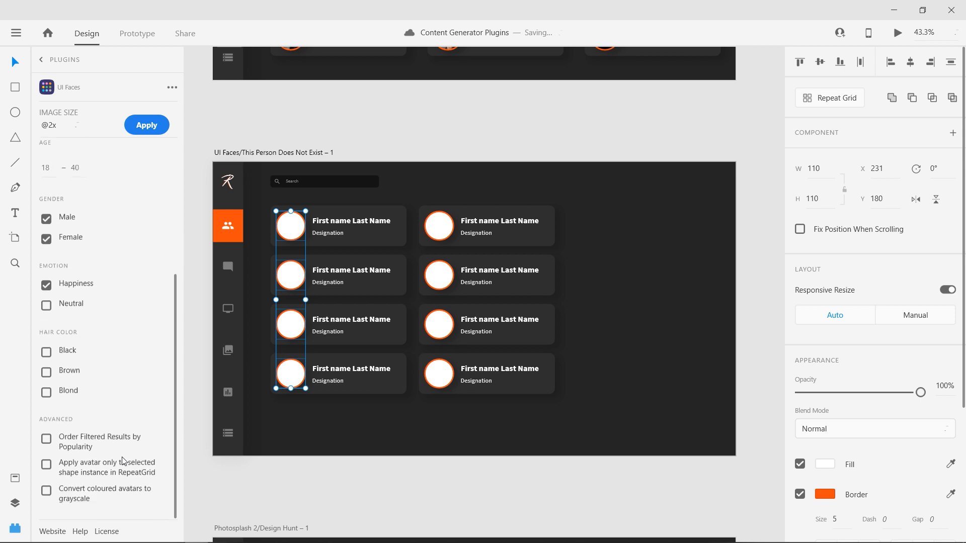
pyautogui.scroll(9, 70, 469)
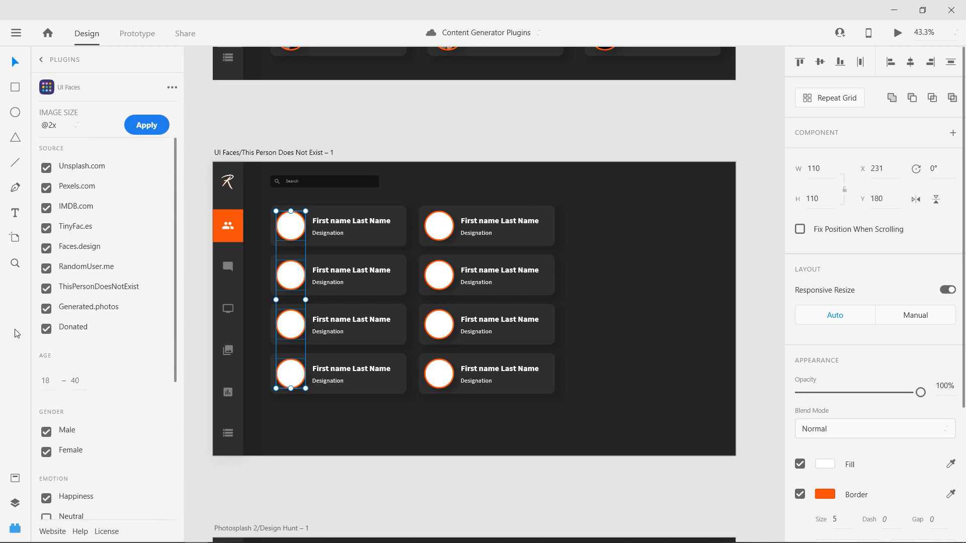
# Step: Apply the UI Faces avatars to the four first-column circles, deselect them and return to the plugin list
pyautogui.click(146, 126)
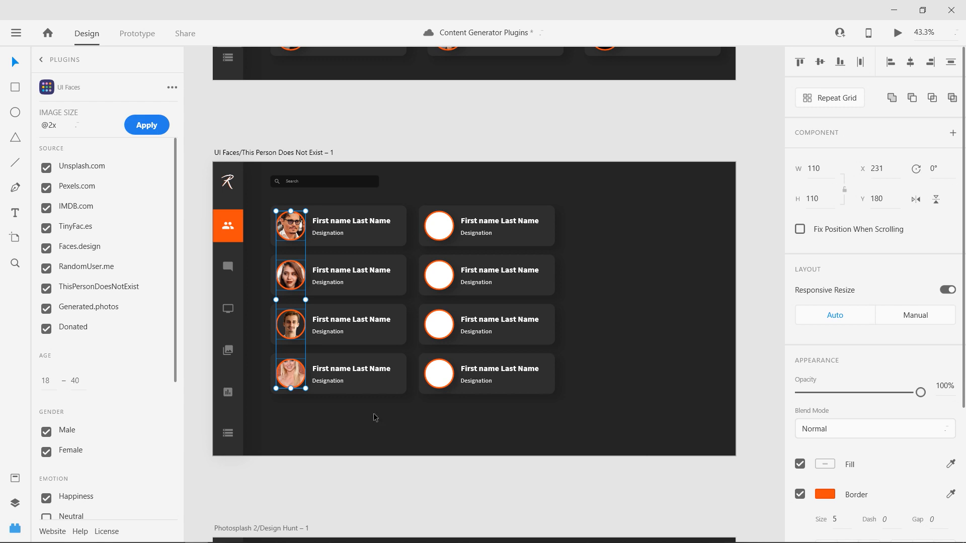
pyautogui.click(373, 416)
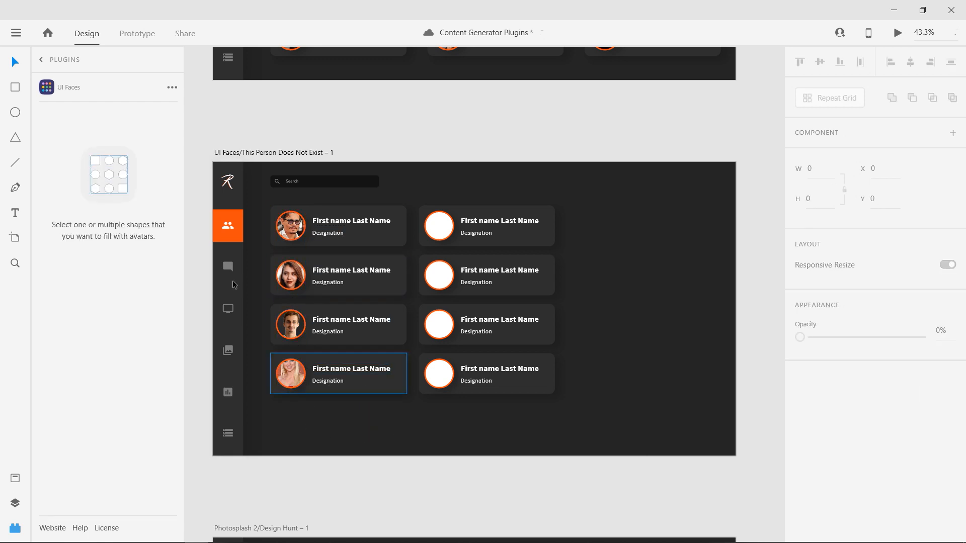
pyautogui.click(42, 60)
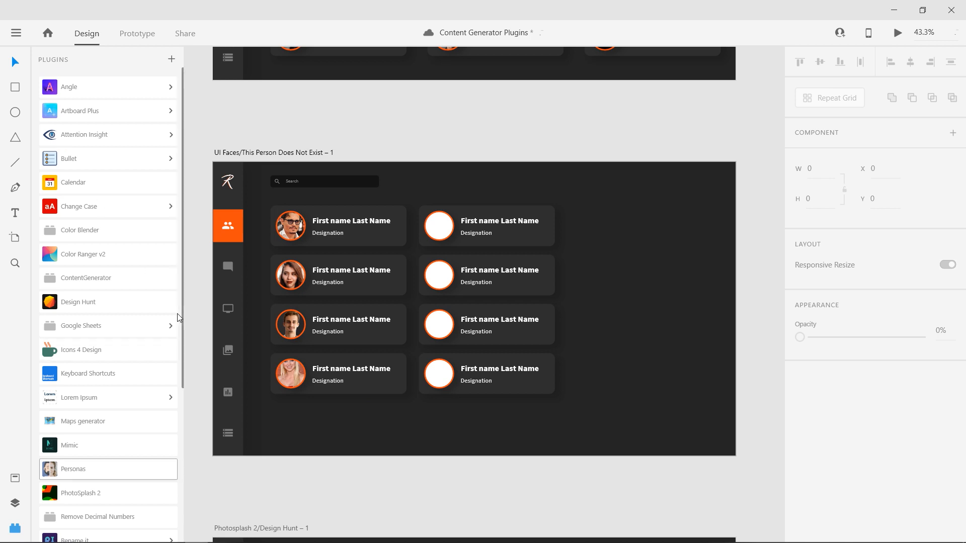
pyautogui.click(409, 435)
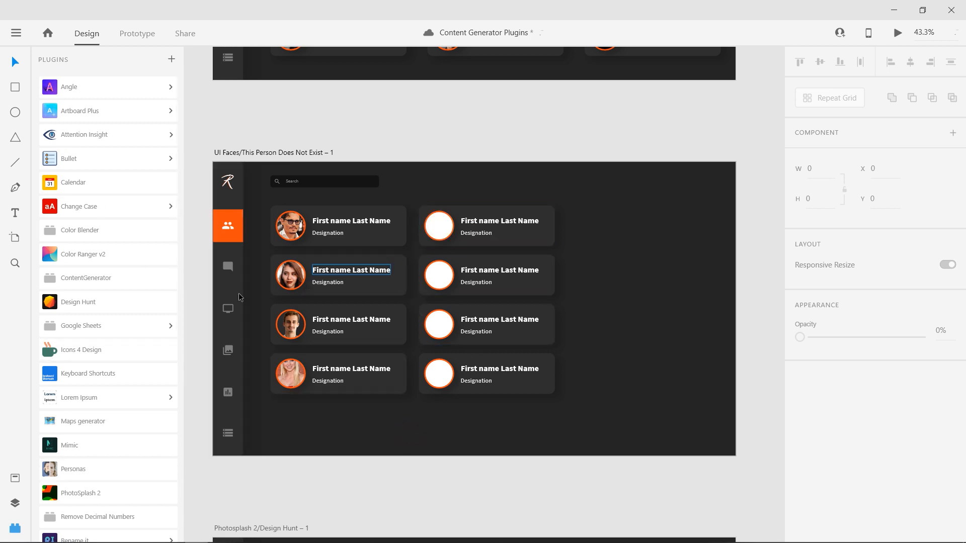
# Step: Run This Person Does Not Exist with nothing selected to read its usage instructions, and dismiss them
pyautogui.scroll(-5, 140, 403)
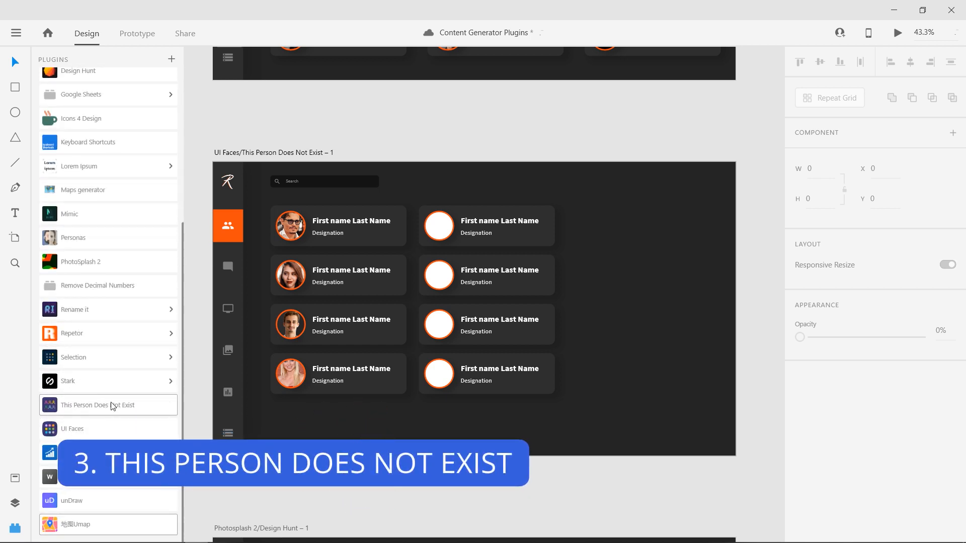
pyautogui.click(157, 407)
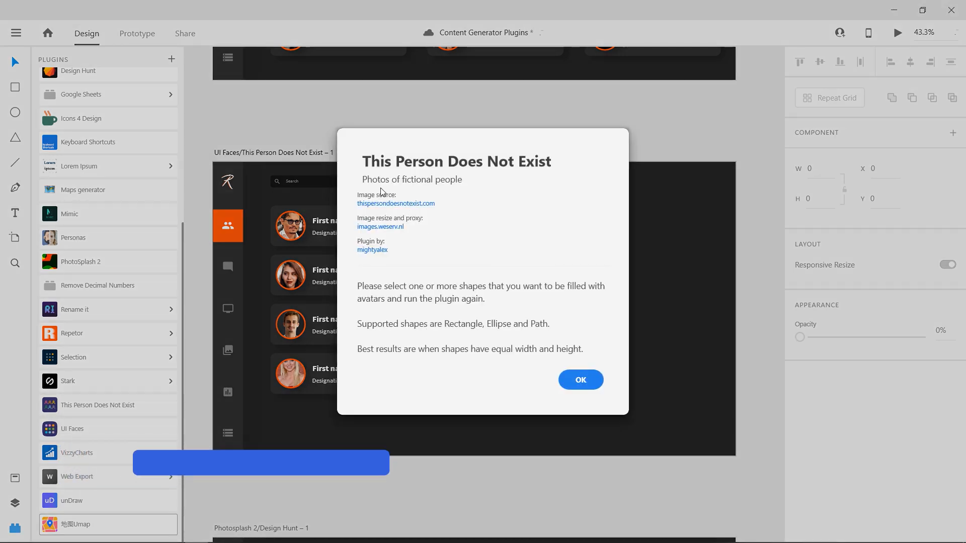
pyautogui.click(581, 380)
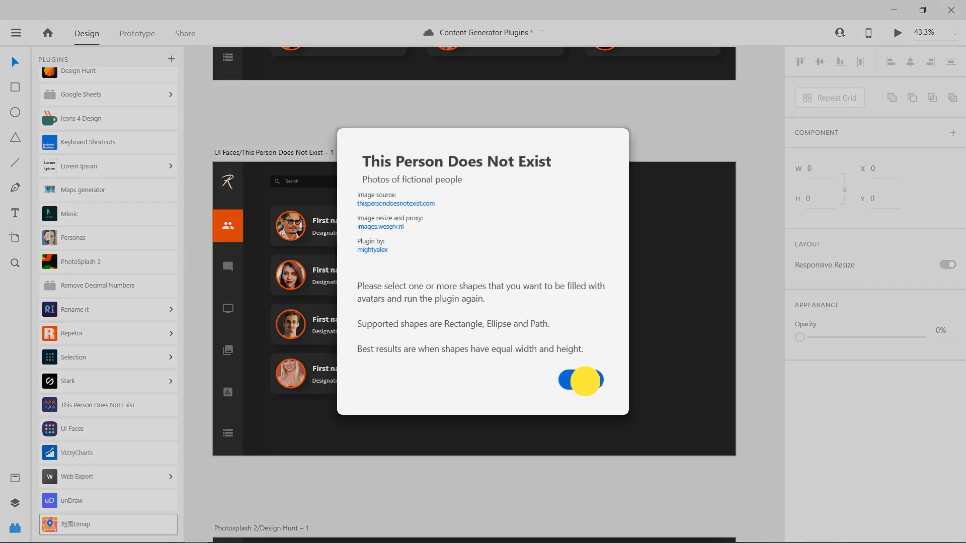
# Step: Fill the four avatar circles in the second card column with photos from the This Person Does Not Exist plugin
pyautogui.click(439, 224)
pyautogui.keyDown('shift'); pyautogui.click(443, 284); pyautogui.keyUp('shift')
pyautogui.keyDown('shift'); pyautogui.click(439, 321); pyautogui.keyUp('shift')
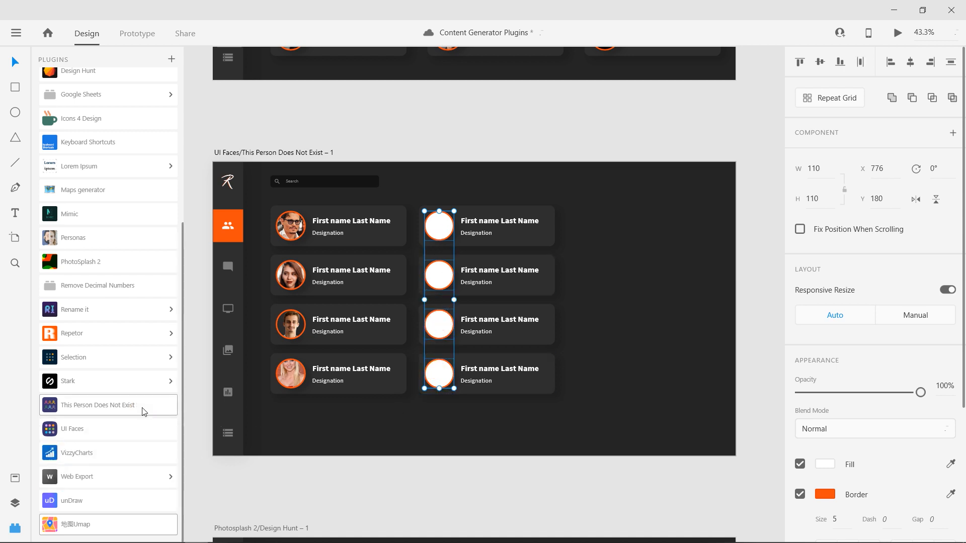
pyautogui.click(144, 412)
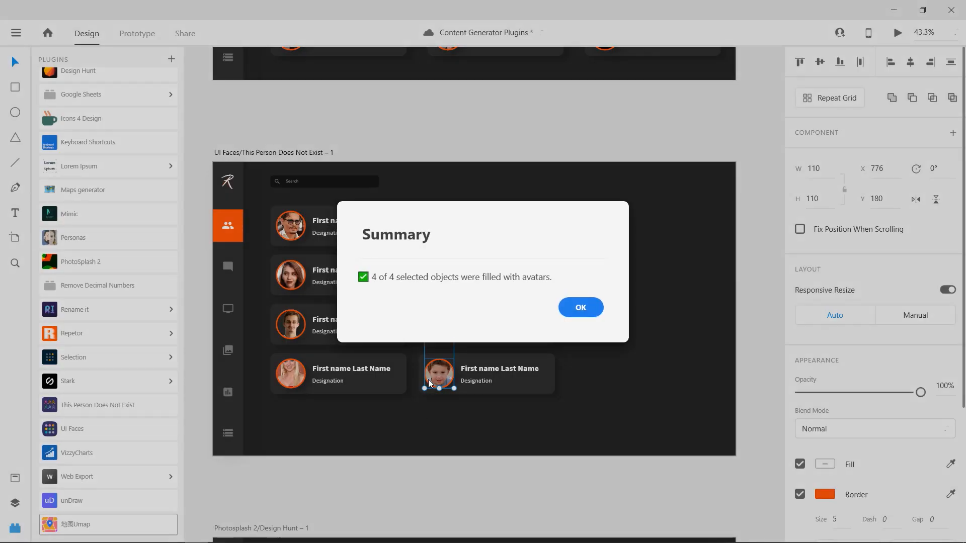
pyautogui.click(596, 311)
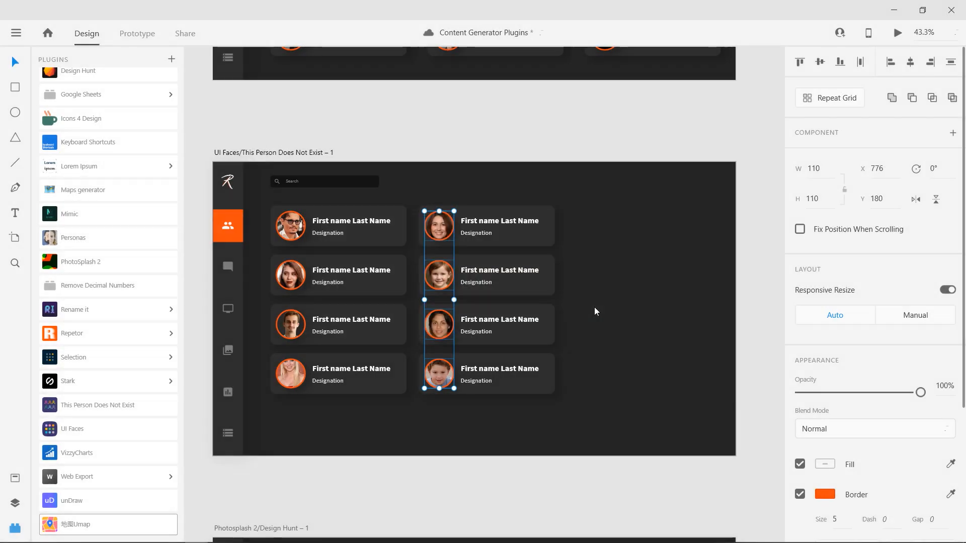
# Step: Examine the generated avatars up close, the filled artboards as a whole, and the Photosplash 2/Design Hunt – 1 artboard
pyautogui.keyDown('alt'); pyautogui.scroll(3, 426, 314); pyautogui.keyUp('alt')
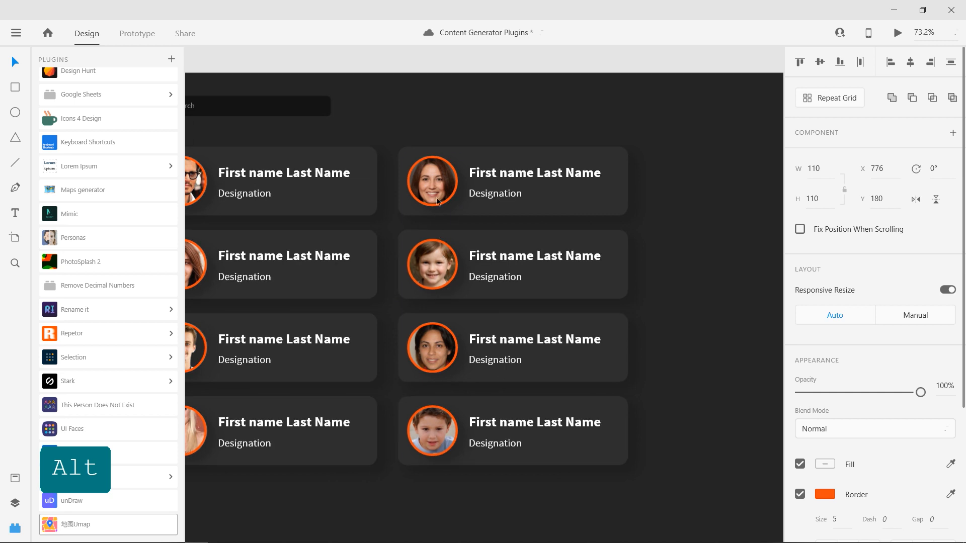
pyautogui.click(438, 478)
pyautogui.keyDown('alt'); pyautogui.scroll(-2, 437, 473); pyautogui.keyUp('alt')
pyautogui.moveTo(345, 470); pyautogui.dragTo(397, 457)
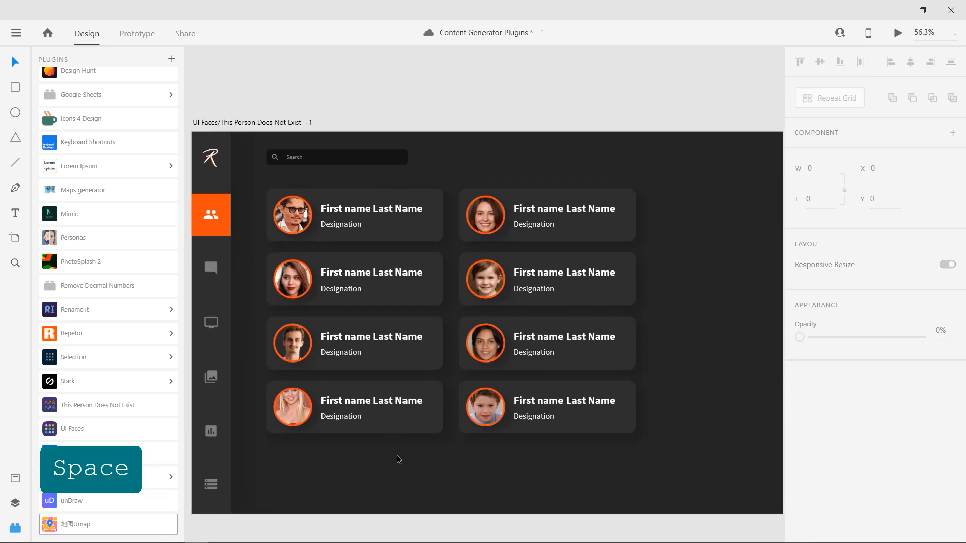
pyautogui.keyDown('alt'); pyautogui.scroll(-2, 398, 457); pyautogui.keyUp('alt')
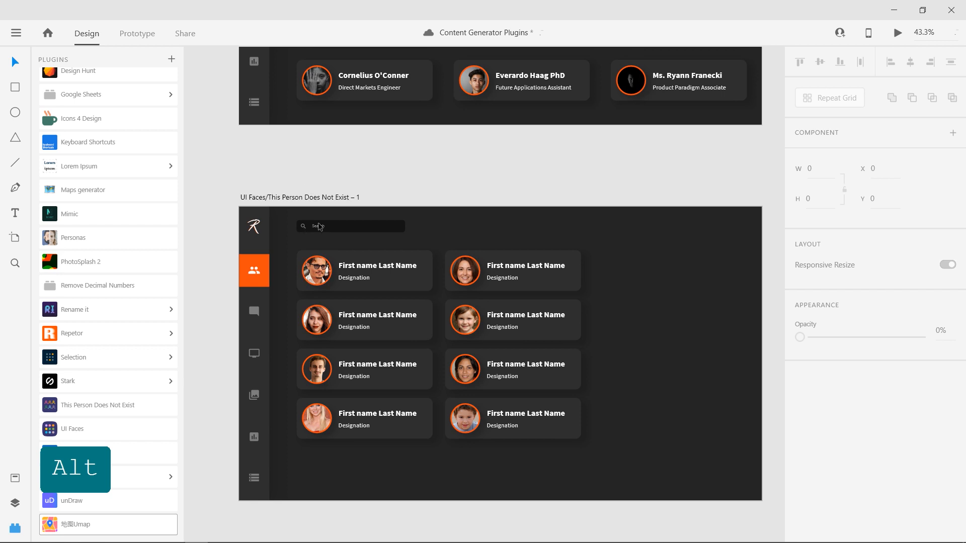
pyautogui.keyDown('alt'); pyautogui.scroll(-2, 399, 369); pyautogui.keyUp('alt')
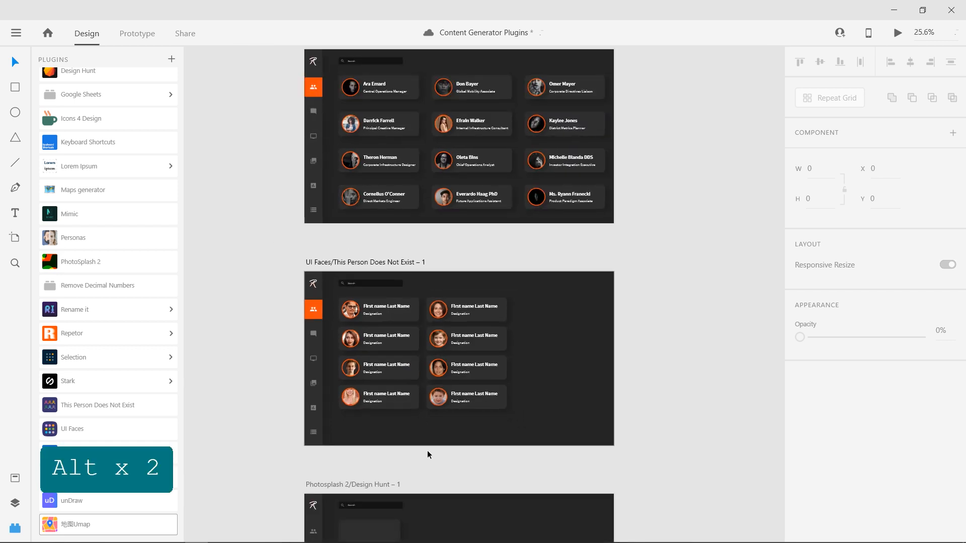
pyautogui.moveTo(409, 420); pyautogui.dragTo(396, 221)
pyautogui.keyDown('alt'); pyautogui.scroll(3, 361, 343); pyautogui.keyUp('alt')
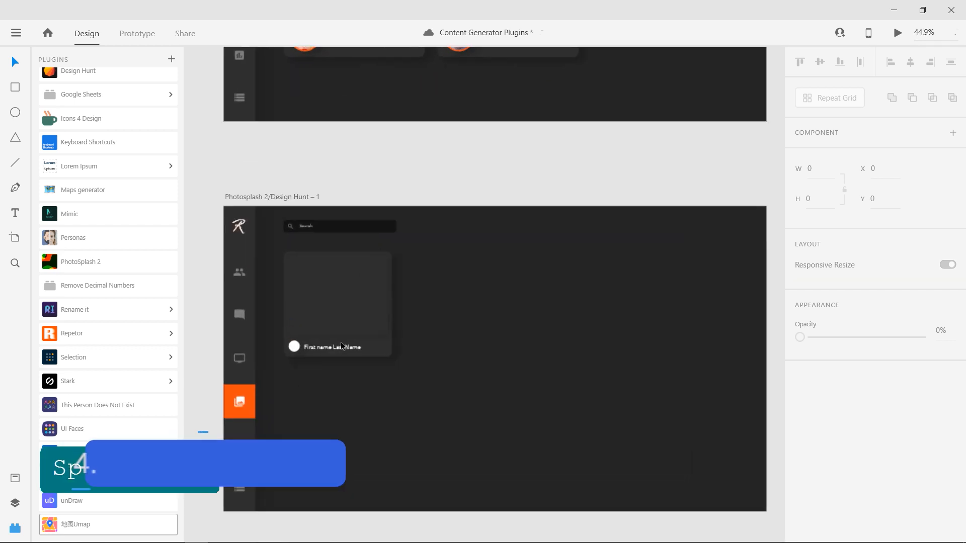
pyautogui.keyDown('alt'); pyautogui.scroll(-2, 317, 186); pyautogui.keyUp('alt')
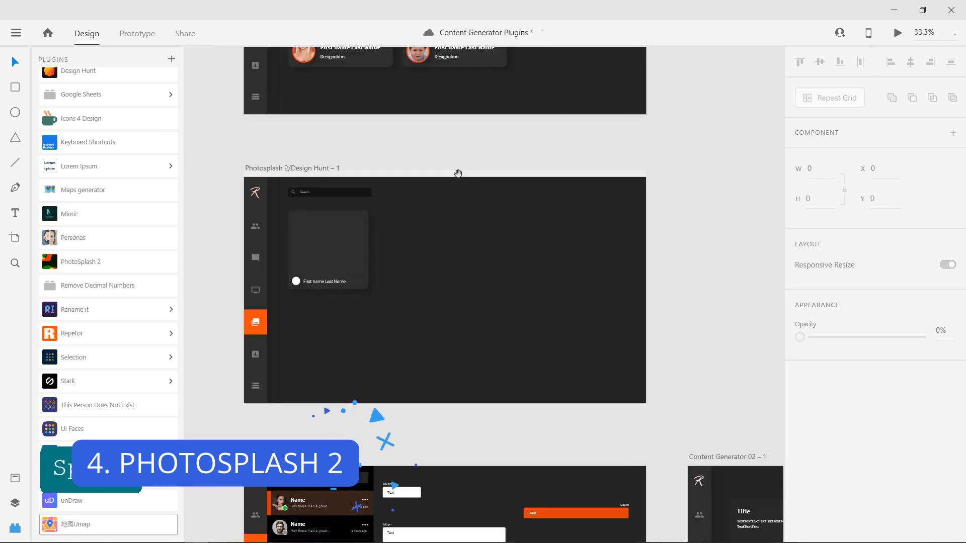
# Step: Duplicate the photo card on the Photosplash 2/Design Hunt – 1 artboard into a grid of three columns and two rows
pyautogui.moveTo(435, 199); pyautogui.dragTo(414, 213)
pyautogui.moveTo(270, 330); pyautogui.dragTo(364, 238)
pyautogui.keyDown('alt'); pyautogui.moveTo(310, 256); pyautogui.dragTo(404, 257); pyautogui.keyUp('alt')
pyautogui.keyDown('alt'); pyautogui.moveTo(404, 256); pyautogui.dragTo(499, 255); pyautogui.keyUp('alt')
pyautogui.moveTo(287, 341); pyautogui.dragTo(477, 348)
pyautogui.click(570, 293)
# Step: Duplicate the Photosplash 2/Design Hunt – 1 artboard alongside the original
pyautogui.scroll(-1, 565, 298)
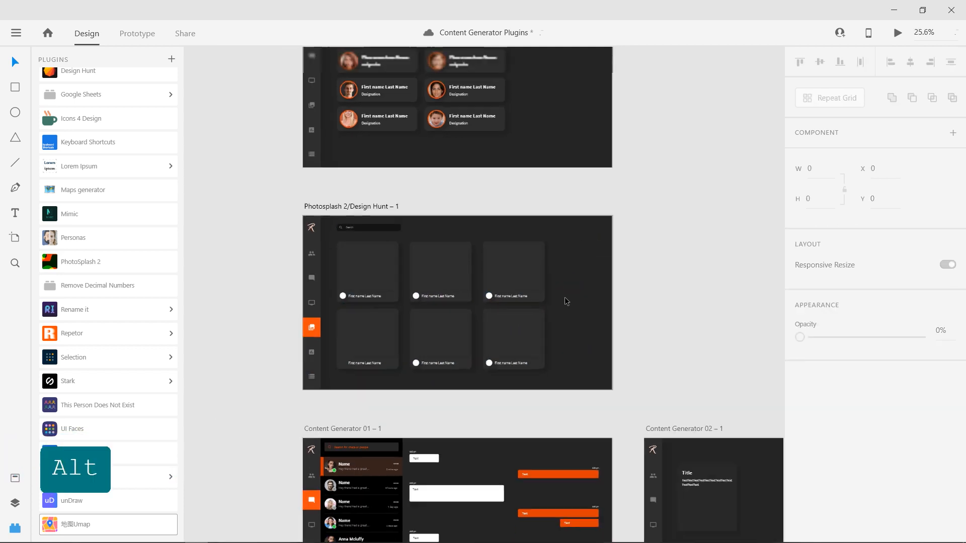
pyautogui.moveTo(564, 298); pyautogui.dragTo(502, 327)
pyautogui.keyDown('alt'); pyautogui.moveTo(306, 240); pyautogui.dragTo(644, 244); pyautogui.keyUp('alt')
# Step: Select the image placeholder of the middle top-row card on the original artboard and open the PhotoSplash 2 keyword search
pyautogui.scroll(2, 288, 338)
pyautogui.moveTo(367, 252); pyautogui.dragTo(401, 214)
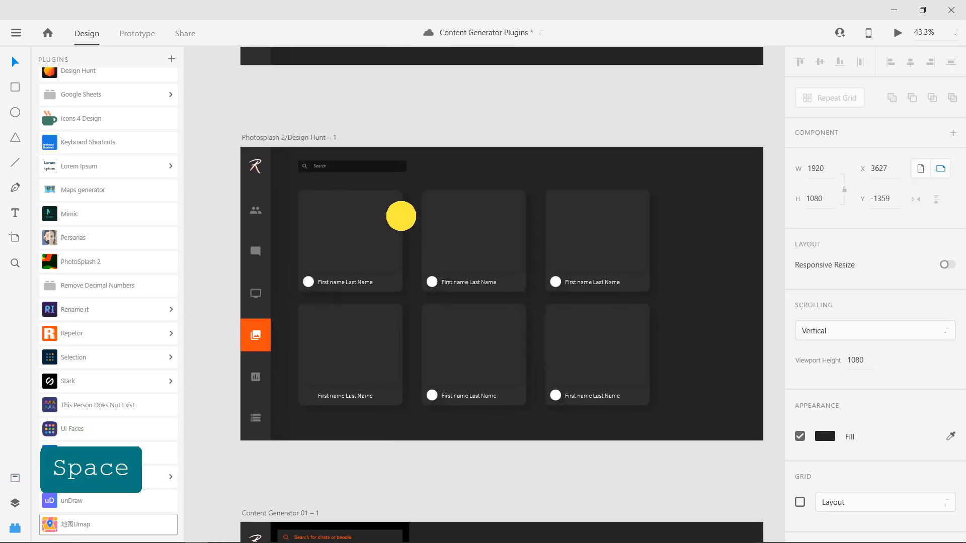
pyautogui.click(474, 232)
pyautogui.scroll(5, 130, 454)
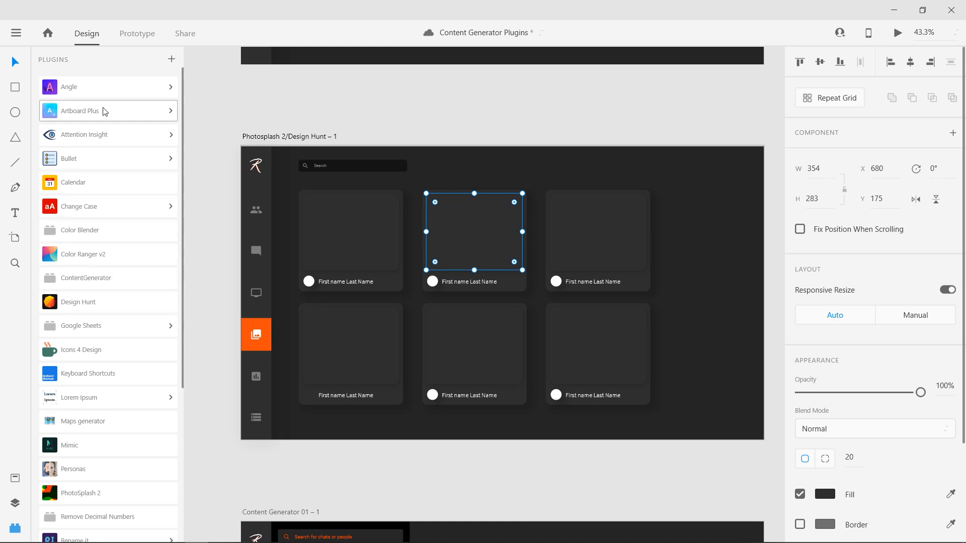
pyautogui.scroll(-5, 107, 427)
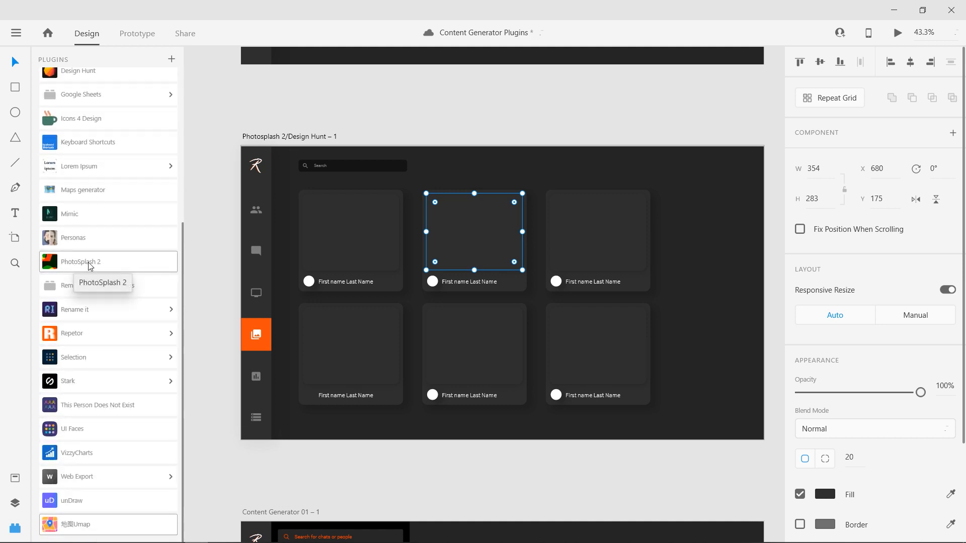
pyautogui.click(123, 264)
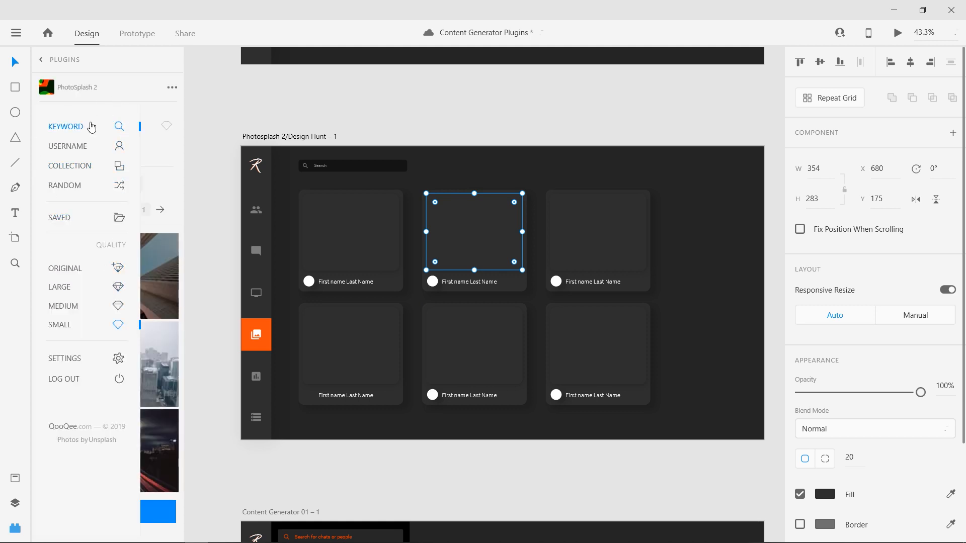
pyautogui.click(72, 125)
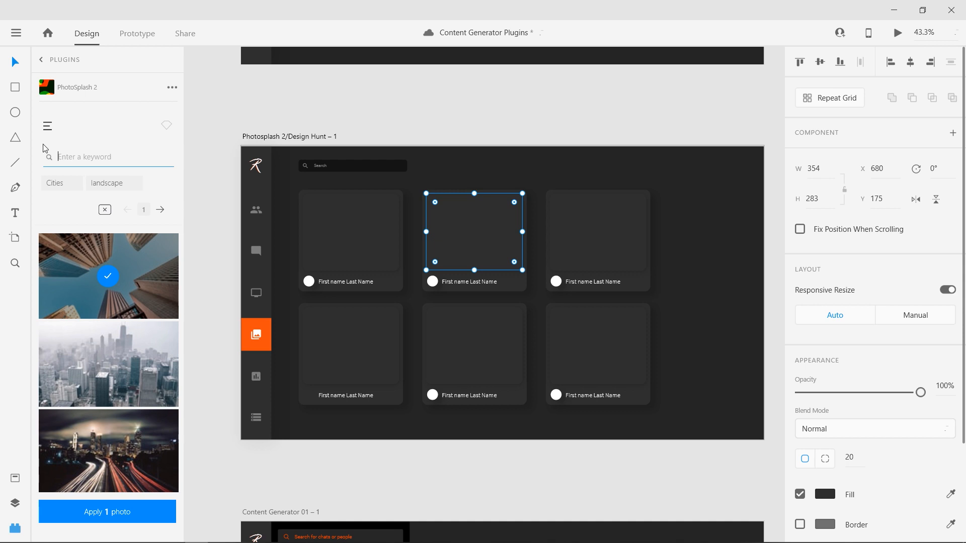
# Step: Select all six card image placeholders and replace the Cities and landscape keywords with a PhotoSplash 2 search for "mountains"
pyautogui.click(352, 222)
pyautogui.keyDown('shift'); pyautogui.click(455, 222); pyautogui.keyUp('shift')
pyautogui.keyDown('shift'); pyautogui.click(579, 227); pyautogui.keyUp('shift')
pyautogui.keyDown('shift'); pyautogui.click(586, 342); pyautogui.keyUp('shift')
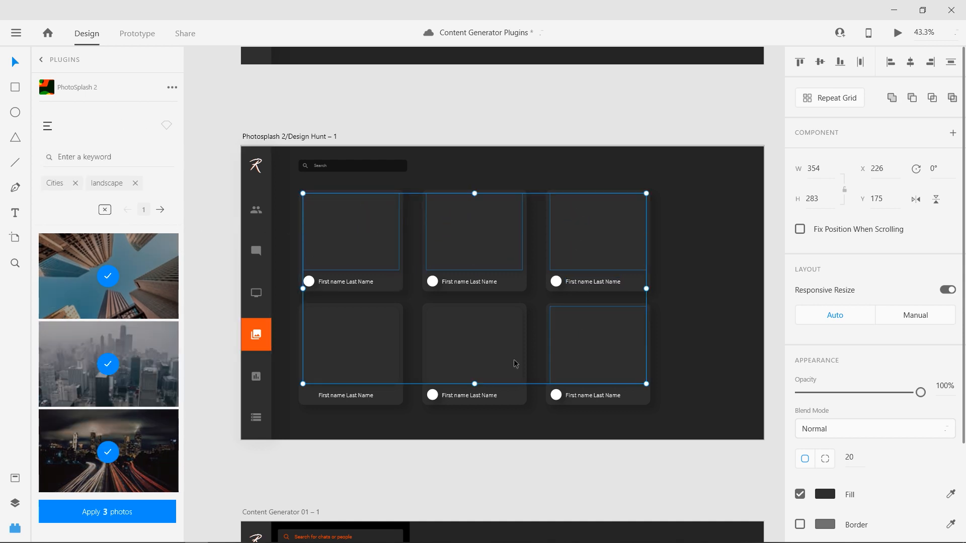
pyautogui.keyDown('shift'); pyautogui.click(360, 358); pyautogui.keyUp('shift')
pyautogui.click(124, 161)
pyautogui.click(135, 183)
pyautogui.click(75, 183)
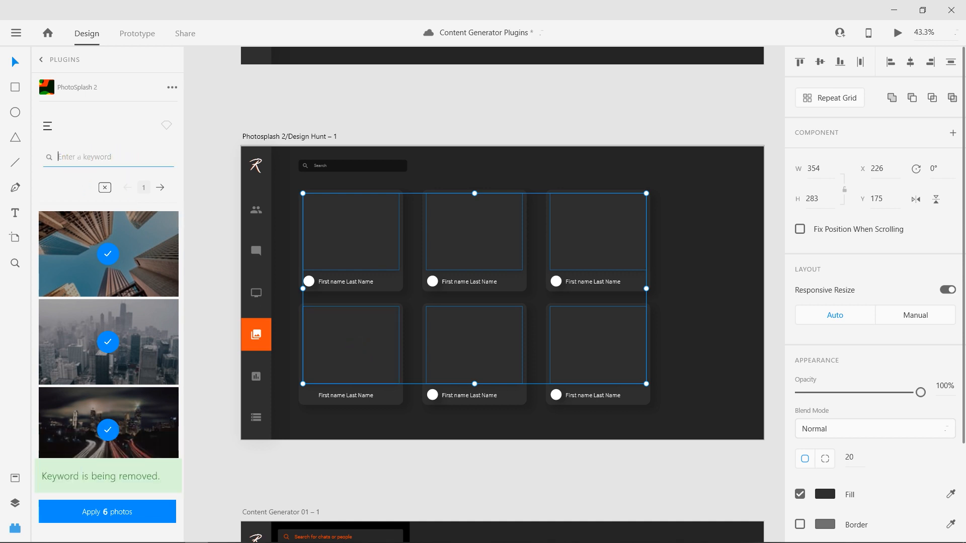
pyautogui.write('moun')
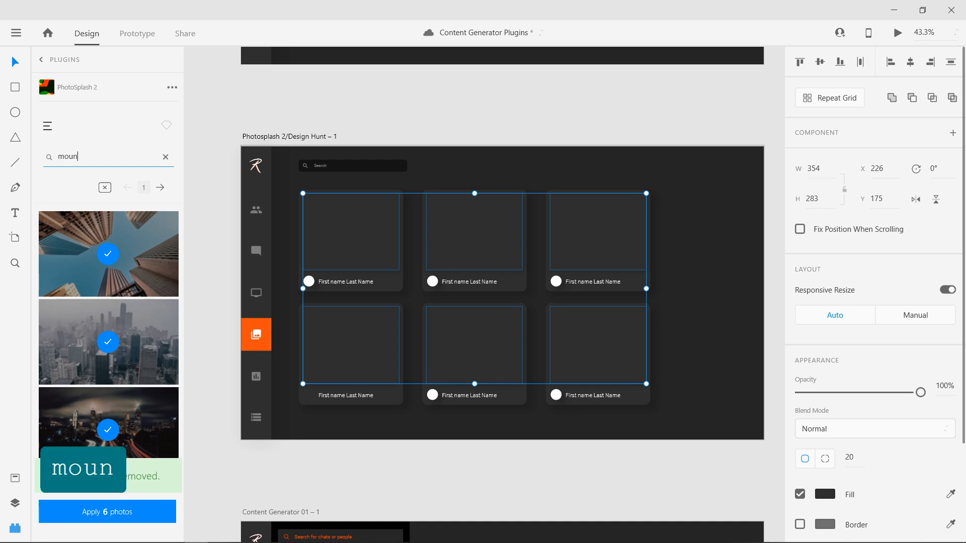
pyautogui.write('tains')
pyautogui.press('Return')
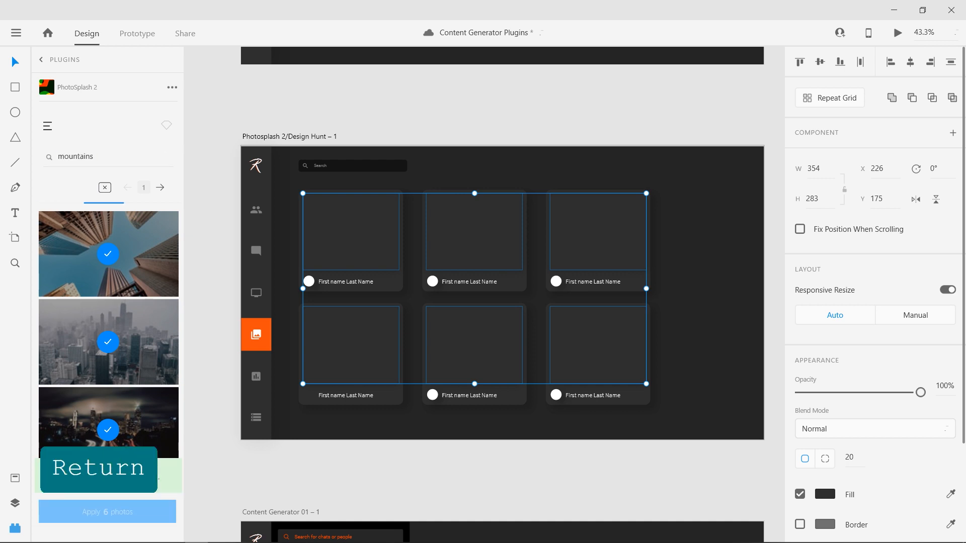
# Step: Choose mountain photos from the results and apply six of them to the selected card placeholders
pyautogui.scroll(-3, 131, 317)
pyautogui.scroll(-6, 131, 322)
pyautogui.scroll(4, 130, 416)
pyautogui.scroll(-4, 123, 342)
pyautogui.click(118, 344)
pyautogui.click(130, 425)
pyautogui.scroll(-5, 127, 415)
pyautogui.scroll(6, 120, 394)
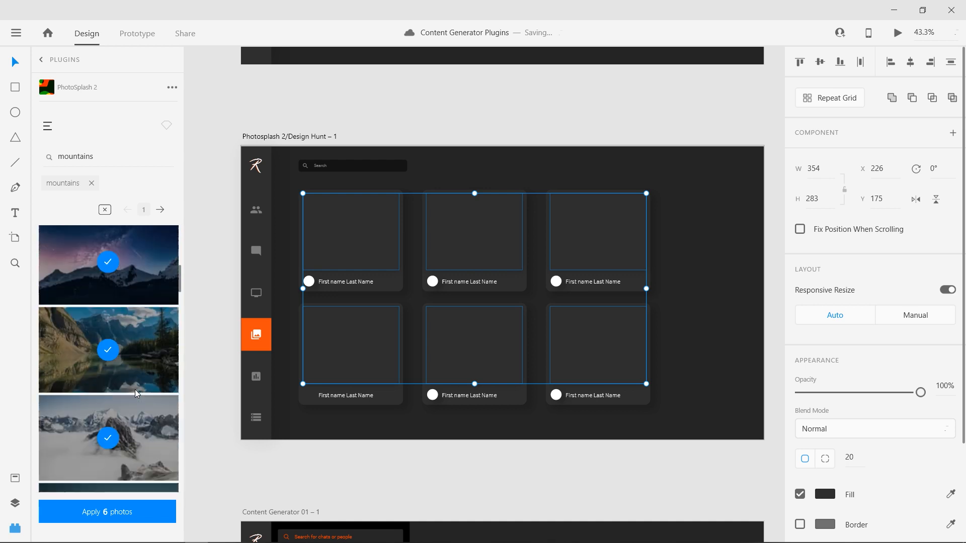
pyautogui.click(108, 512)
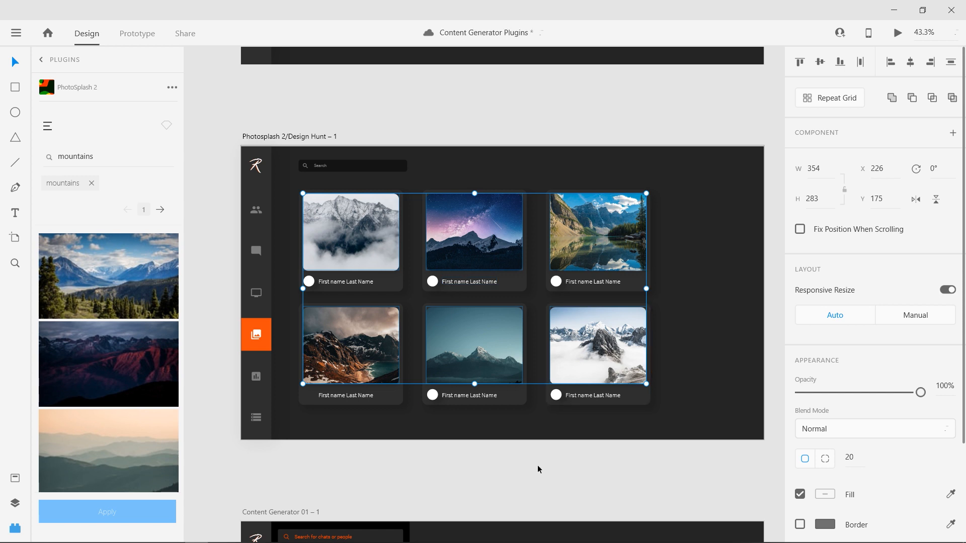
# Step: Remove the mountains keyword and search PhotoSplash 2 for "cities"
pyautogui.click(91, 183)
pyautogui.doubleClick(100, 160)
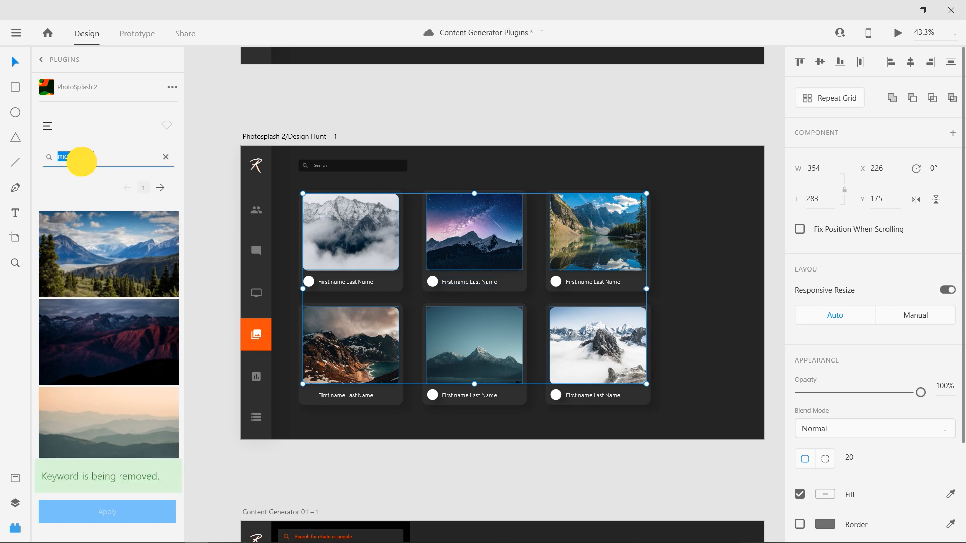
pyautogui.hotkey('ctrl', 'a')
pyautogui.write('ci')
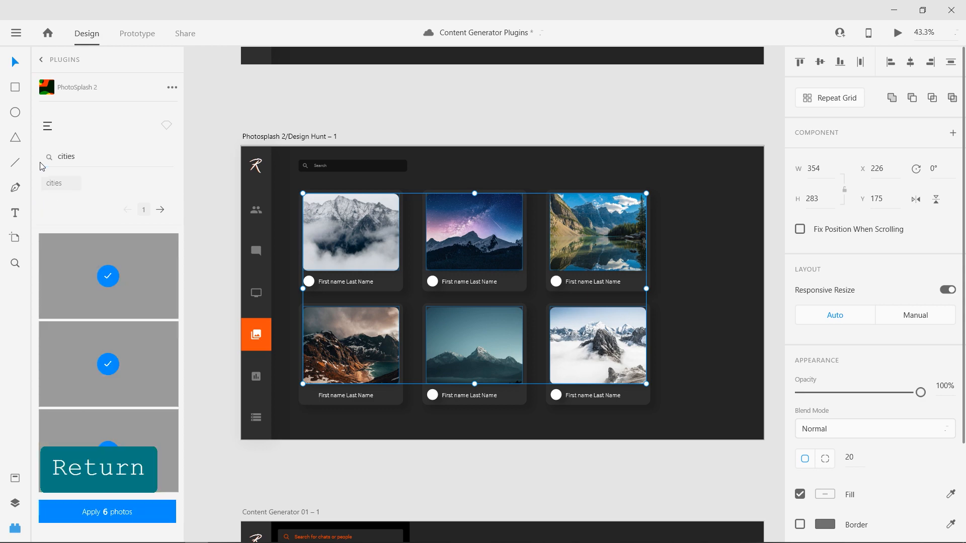
# Step: Include the riverside skyline photo in the selection, apply six city photos to the card images and deselect them
pyautogui.scroll(-5, 125, 311)
pyautogui.scroll(-10, 124, 310)
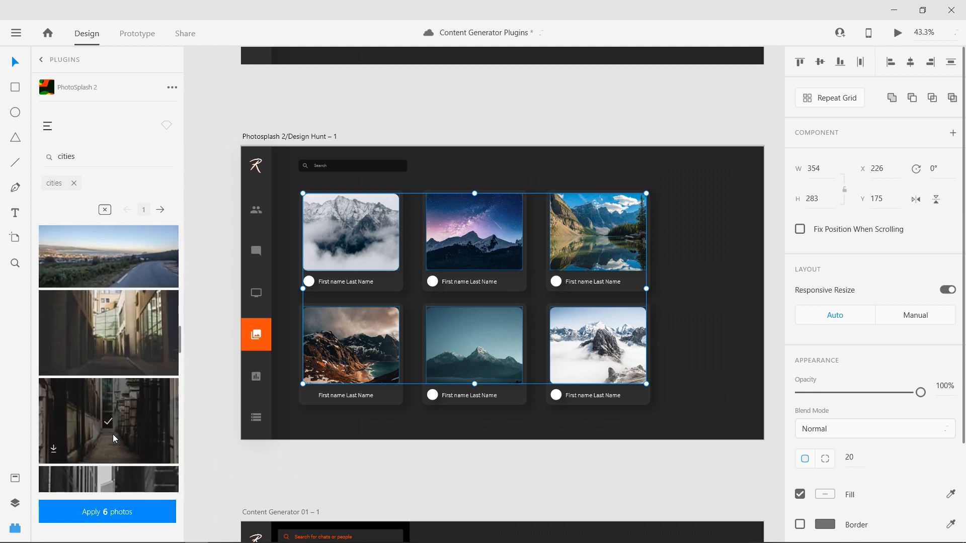
pyautogui.scroll(-3, 114, 438)
pyautogui.scroll(-3, 109, 466)
pyautogui.click(110, 458)
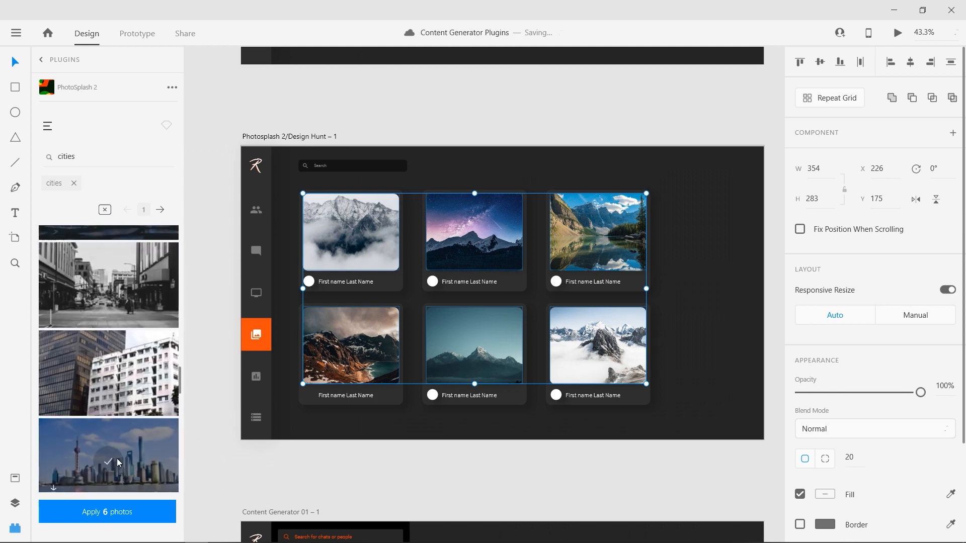
pyautogui.click(108, 512)
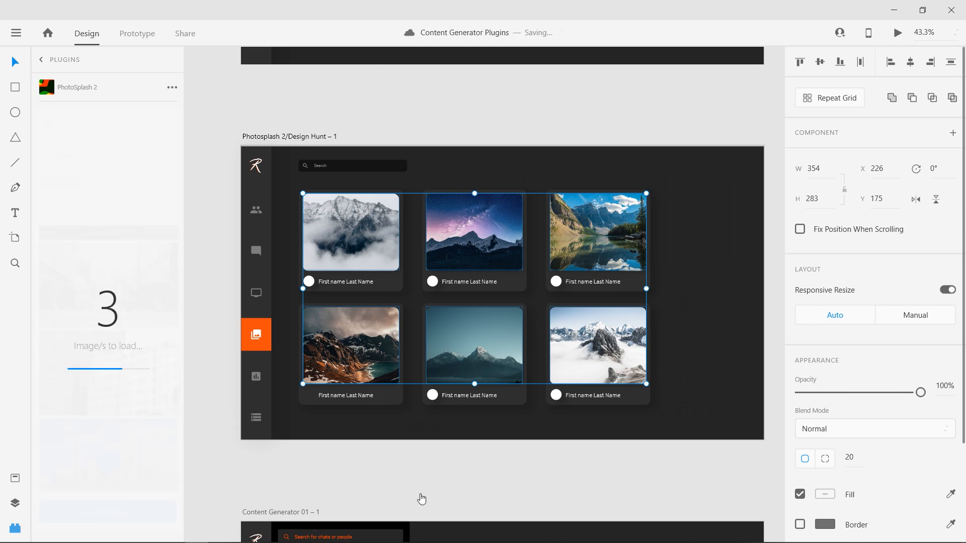
pyautogui.click(521, 446)
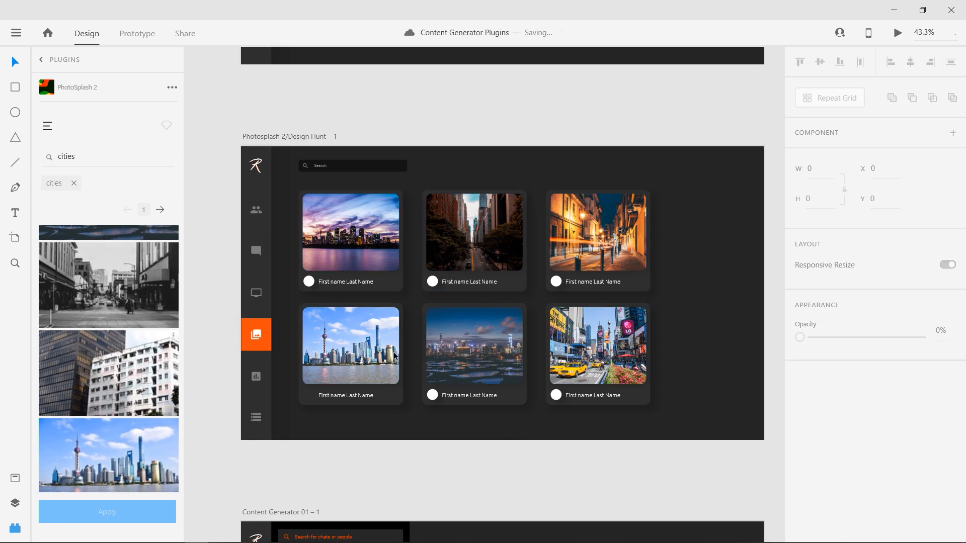
# Step: Examine the applied city photos up close and the duplicated Photosplash 2/Design Hunt – 2 artboard
pyautogui.scroll(3, 398, 373)
pyautogui.scroll(5, 312, 339)
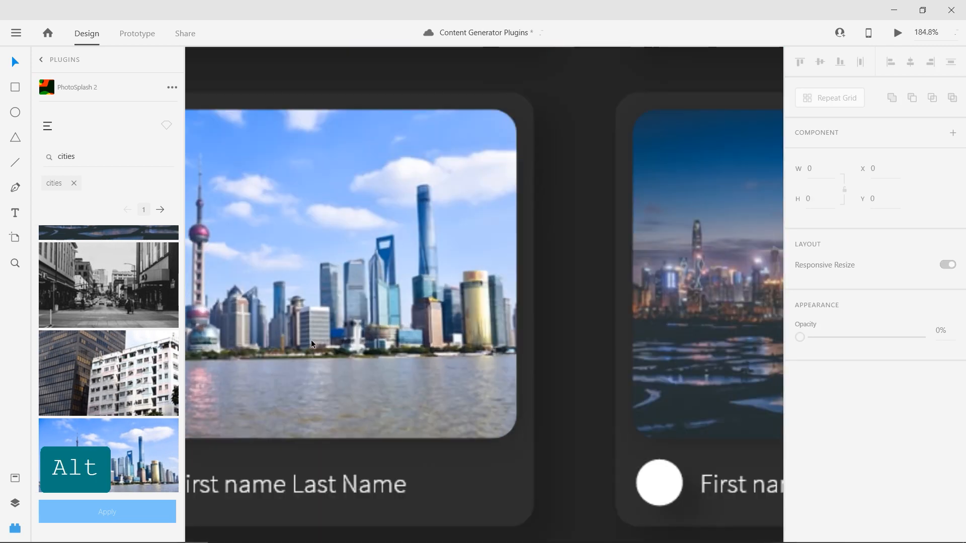
pyautogui.scroll(-5, 383, 320)
pyautogui.scroll(-4, 569, 302)
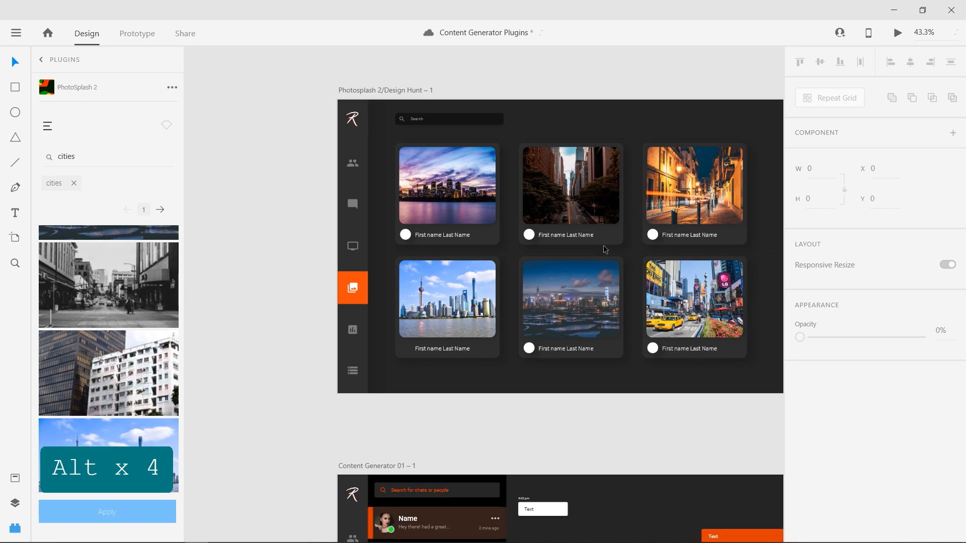
pyautogui.moveTo(592, 240); pyautogui.dragTo(431, 341)
pyautogui.scroll(-3, 465, 392)
pyautogui.moveTo(516, 335); pyautogui.dragTo(281, 285)
pyautogui.scroll(3, 568, 324)
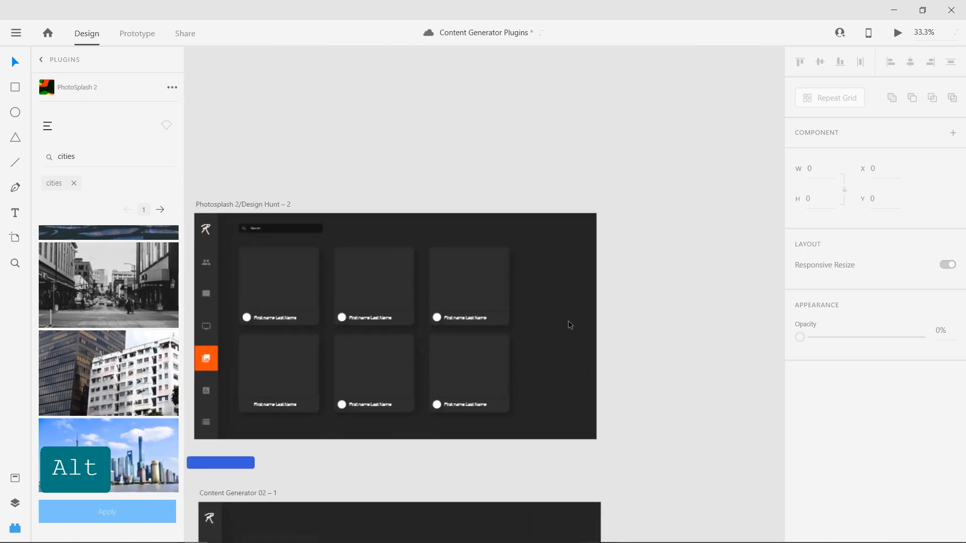
pyautogui.moveTo(470, 210); pyautogui.dragTo(527, 197)
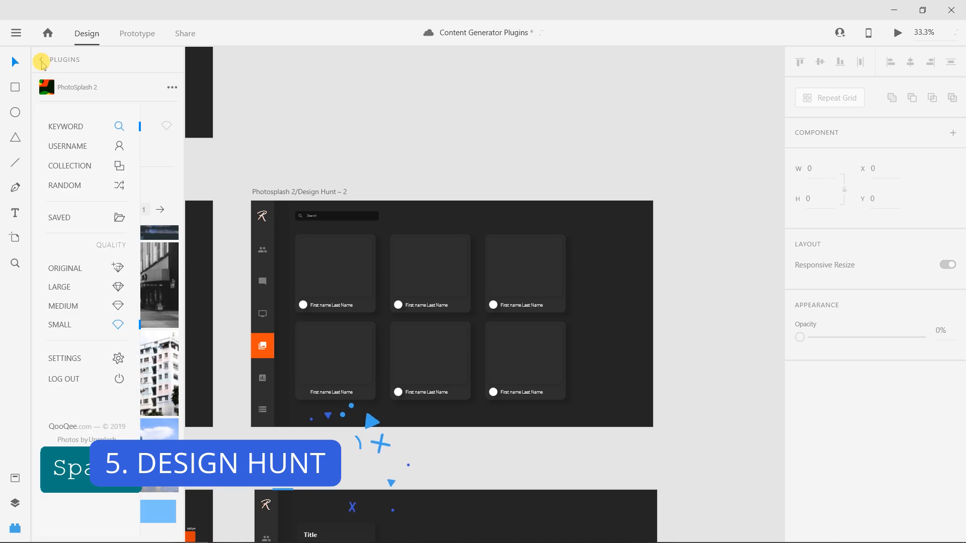
# Step: Open the Design Hunt plugin with the first top-row card's image placeholder selected on the Photosplash 2/Design Hunt – 2 artboard
pyautogui.click(40, 60)
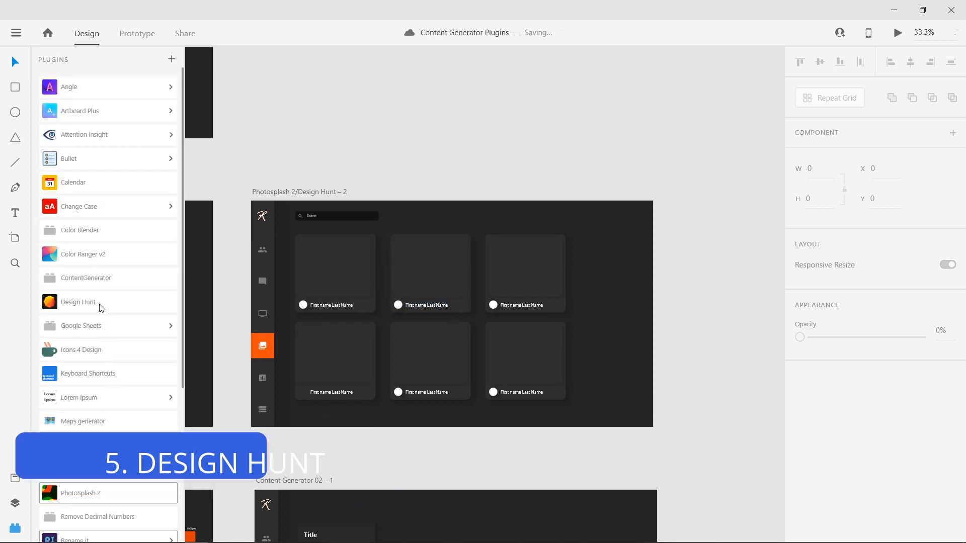
pyautogui.click(73, 305)
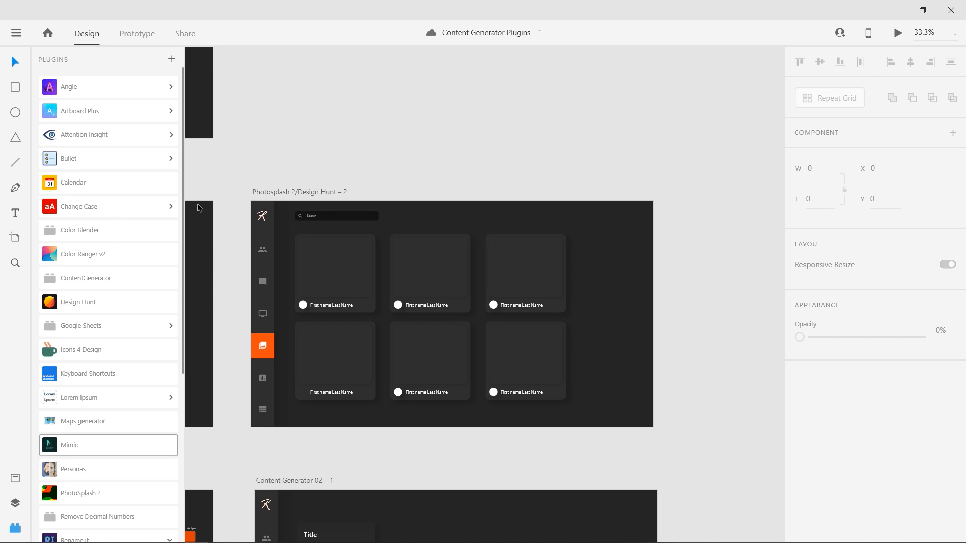
pyautogui.press('alt')
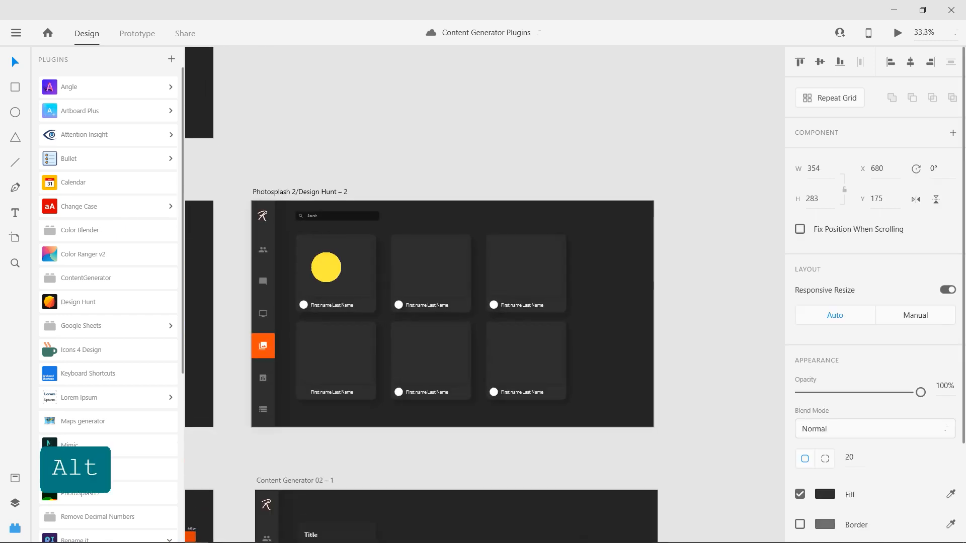
pyautogui.click(326, 267)
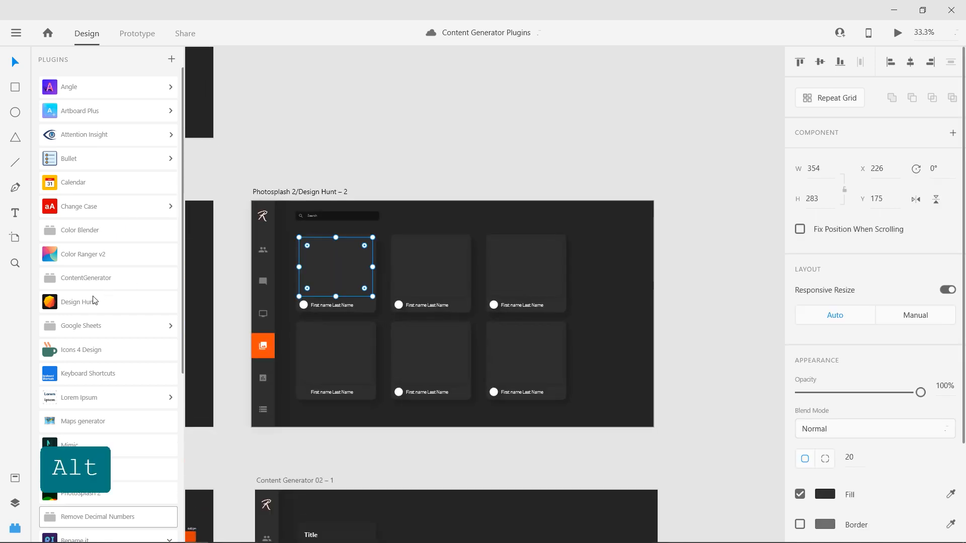
pyautogui.click(174, 69)
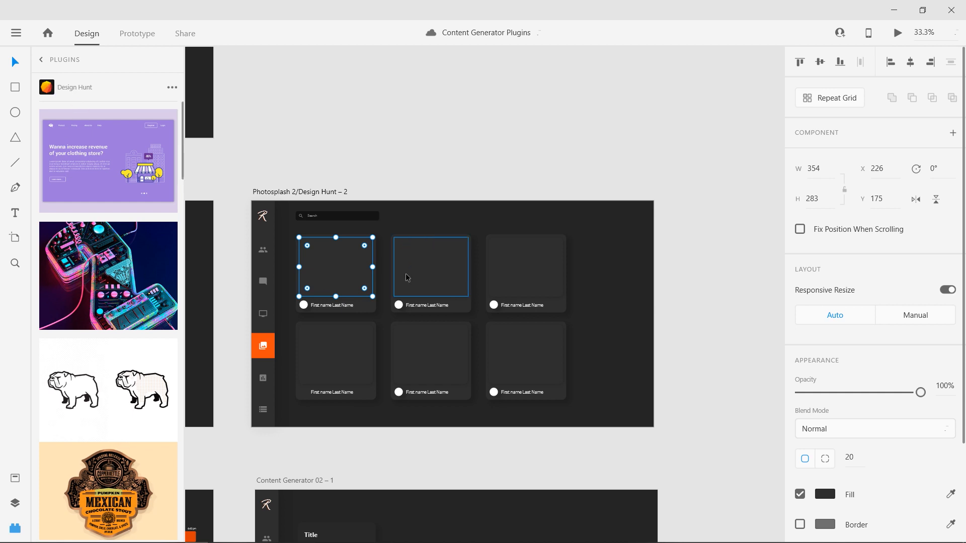
# Step: Fill the top-row placeholders with the purple store page, bulldog and neon synthesizer designs, and the middle lower one with the Mexican badge
pyautogui.click(107, 156)
pyautogui.click(416, 276)
pyautogui.click(96, 397)
pyautogui.click(430, 364)
pyautogui.click(147, 480)
pyautogui.click(535, 257)
pyautogui.click(109, 276)
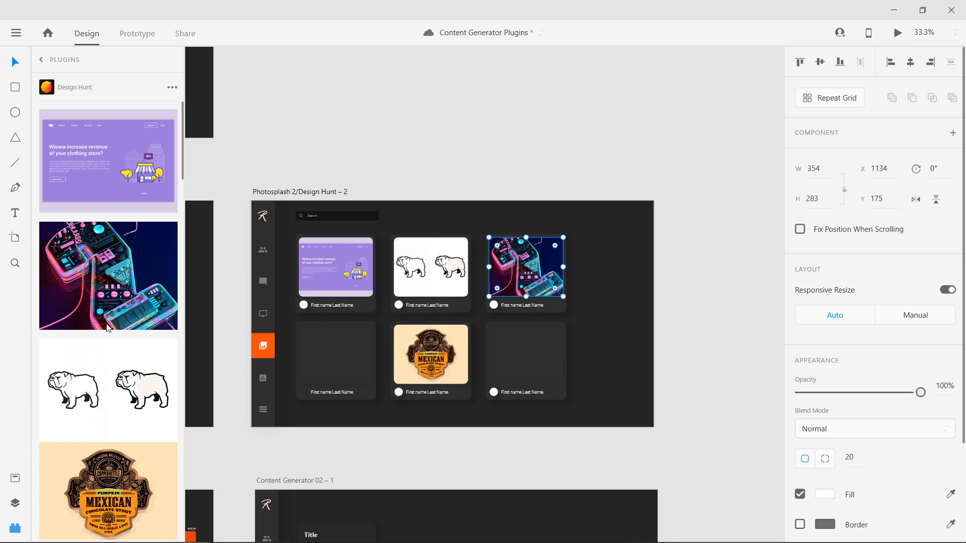
# Step: Fill the two remaining bottom-row placeholders with the red emoji set and the colourful animal illustration from Design Hunt, and deselect
pyautogui.scroll(-5, 108, 282)
pyautogui.click(336, 354)
pyautogui.click(120, 359)
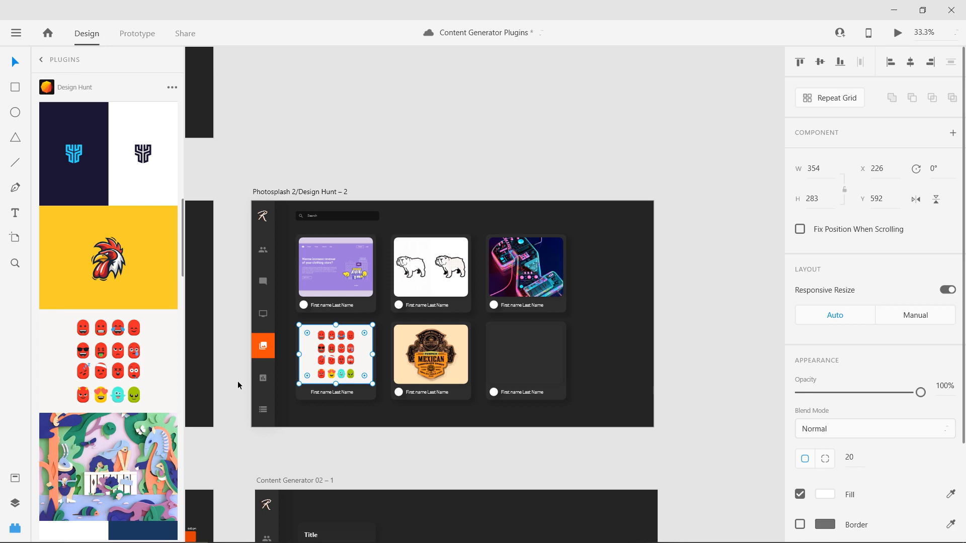
pyautogui.scroll(-1, 237, 384)
pyautogui.click(523, 332)
pyautogui.scroll(-5, 127, 388)
pyautogui.scroll(-5, 127, 352)
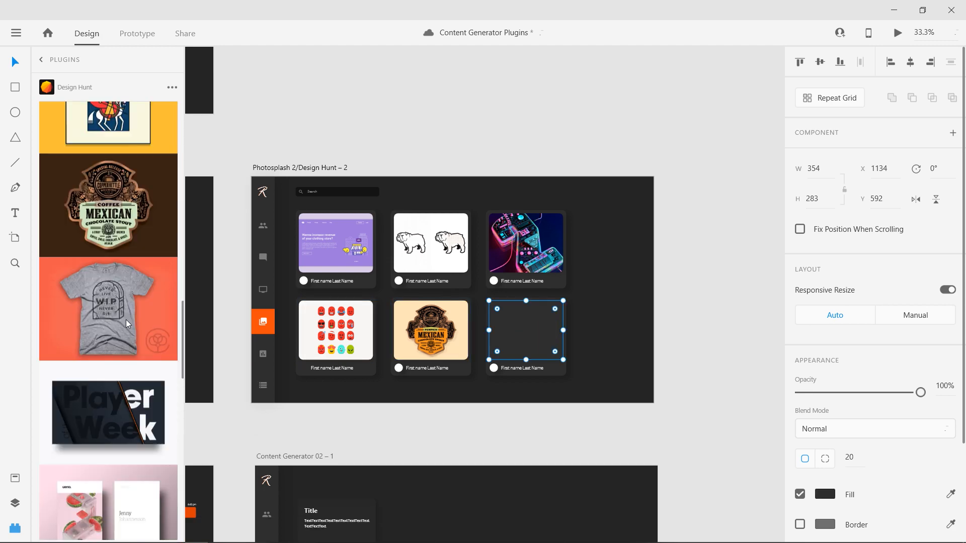
pyautogui.scroll(5, 128, 272)
pyautogui.click(131, 156)
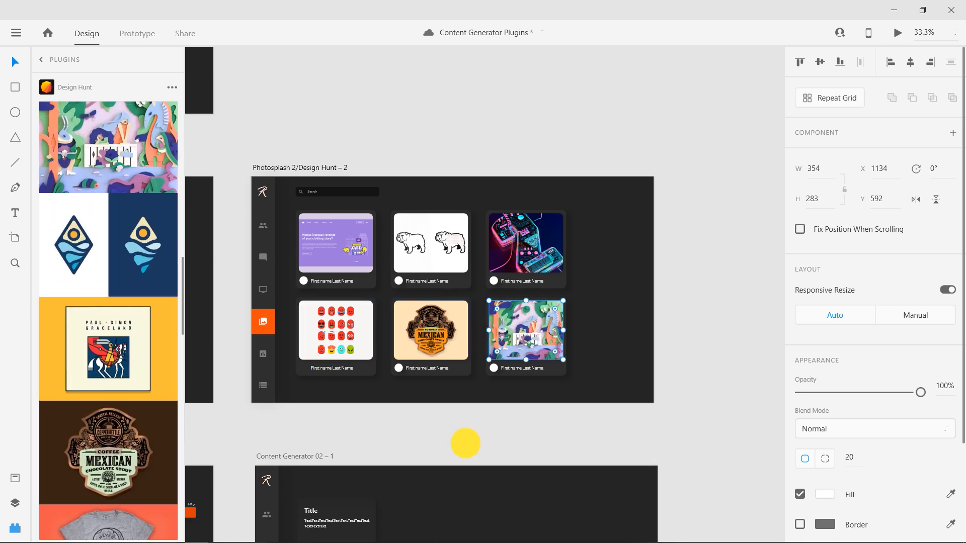
pyautogui.click(465, 443)
# Step: Replace the first city photo on the Photosplash 2/Design Hunt – 1 artboard with the blue diamond emblem design from Design Hunt
pyautogui.scroll(3, 415, 267)
pyautogui.scroll(-4, 415, 266)
pyautogui.press('space')
pyautogui.moveTo(318, 356); pyautogui.dragTo(625, 374)
pyautogui.scroll(2, 322, 294)
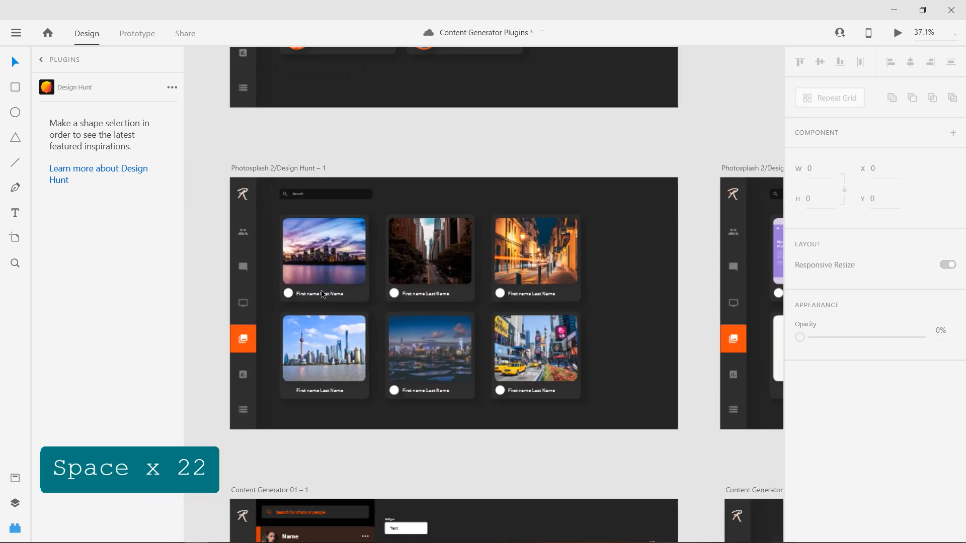
pyautogui.scroll(2, 322, 294)
pyautogui.click(319, 240)
pyautogui.scroll(-5, 73, 372)
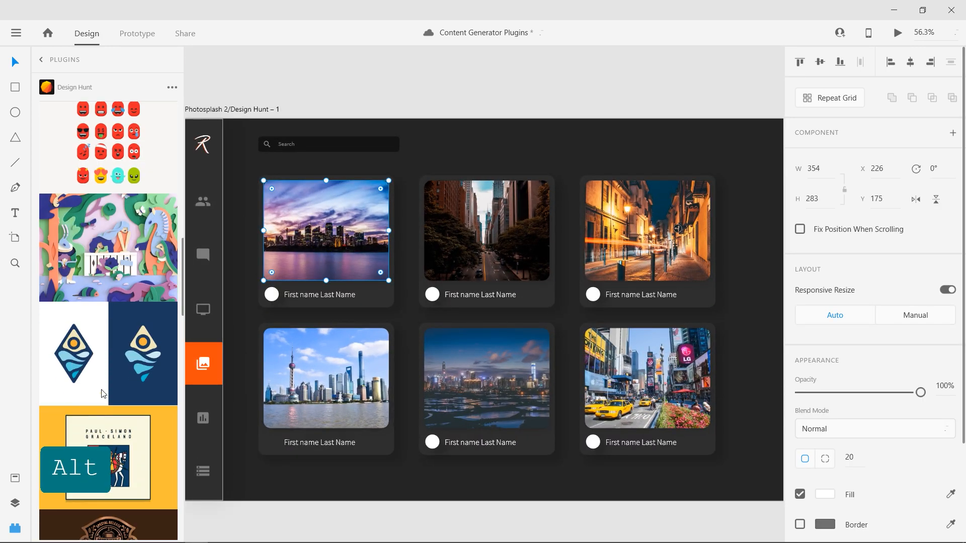
pyautogui.click(103, 393)
# Step: Try a Design Hunt image on the girl's portrait in the UI Faces/This Person Does Not Exist – 1 artboard and undo it
pyautogui.scroll(-5, 103, 352)
pyautogui.scroll(-4, 448, 214)
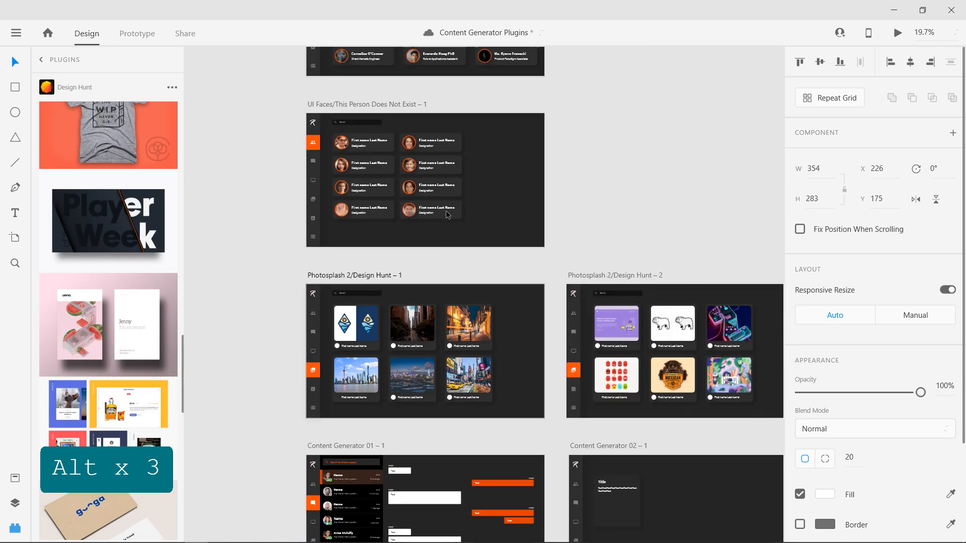
pyautogui.scroll(5, 447, 215)
pyautogui.click(383, 205)
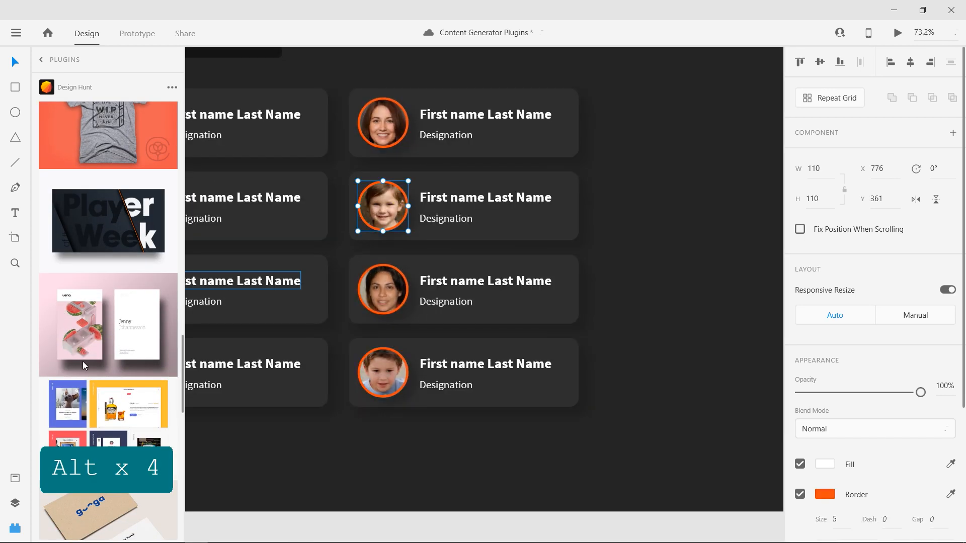
pyautogui.click(107, 438)
pyautogui.hotkey('ctrl', 'z')
pyautogui.scroll(-7, 375, 399)
pyautogui.press('space')
pyautogui.moveTo(453, 377); pyautogui.dragTo(432, 316)
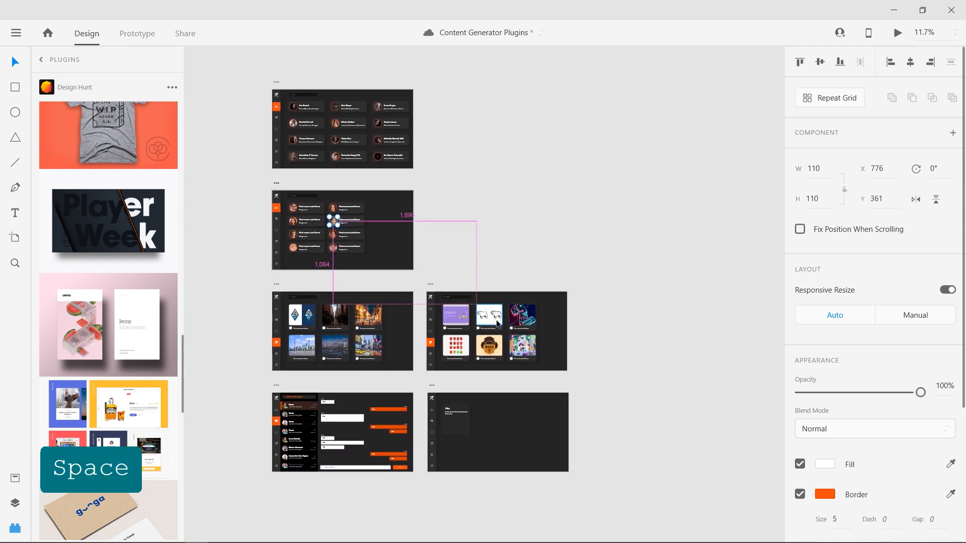
# Step: On Photosplash 2/Design Hunt – 2, replace the purple store page, bulldog and red emoji designs with the virtual reality mug, blue patterned stationery and neon lettering
pyautogui.scroll(5, 552, 441)
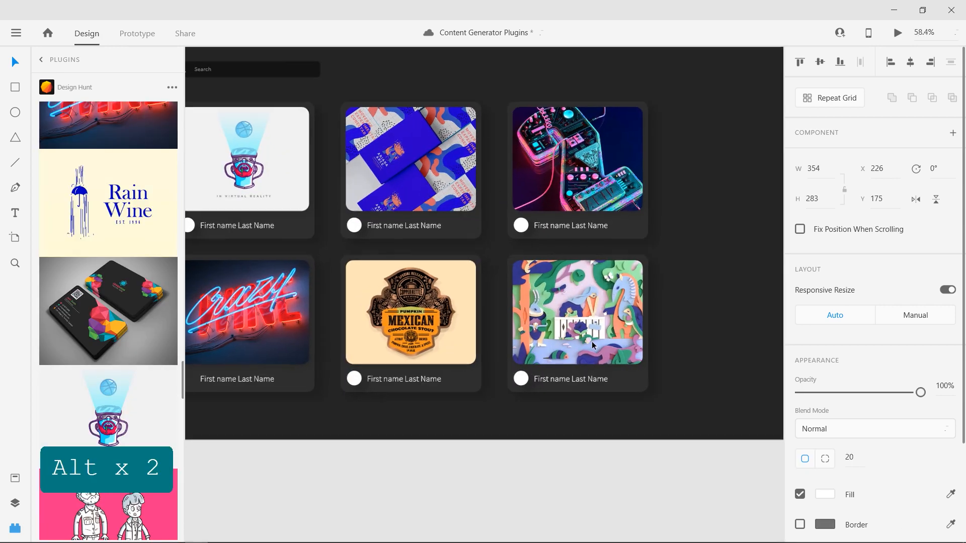
pyautogui.scroll(4, 592, 341)
pyautogui.scroll(-8, 464, 403)
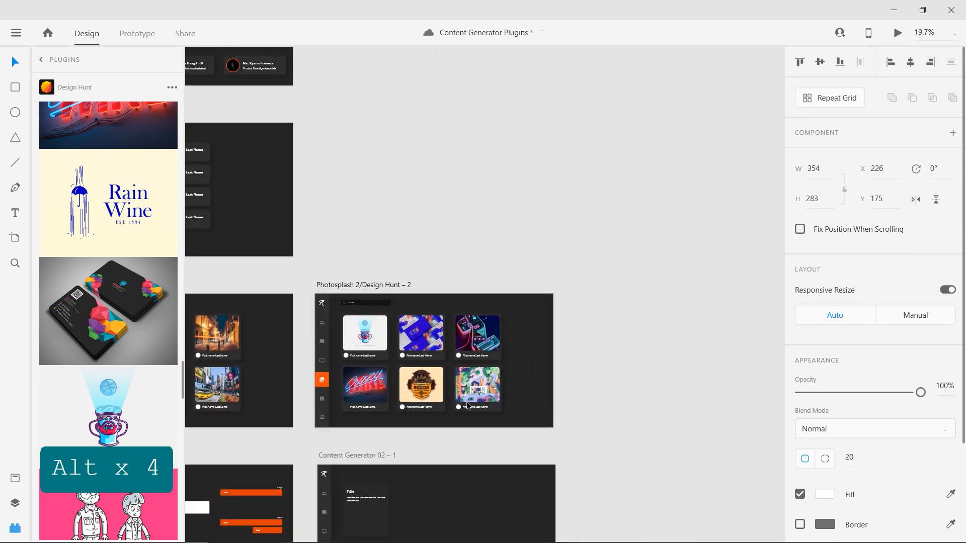
pyautogui.scroll(-1, 466, 405)
pyautogui.moveTo(324, 405); pyautogui.dragTo(459, 253)
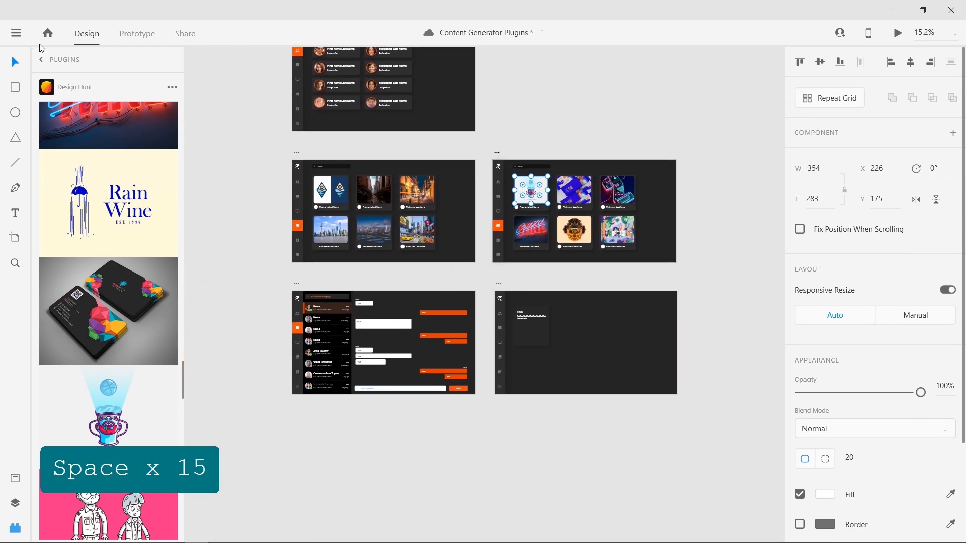
pyautogui.click(43, 60)
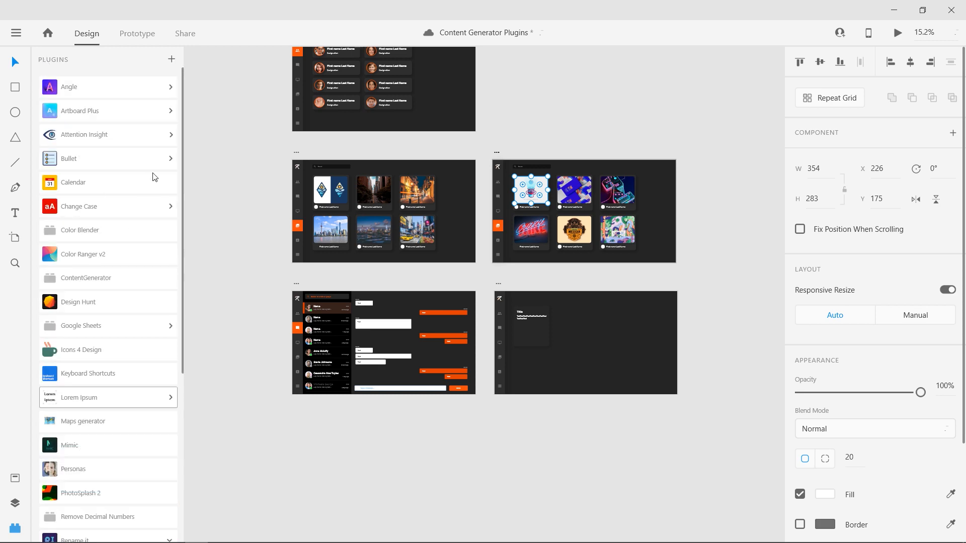
pyautogui.click(254, 200)
# Step: Examine the ContentGenerator plugin's text sample options with the Content Generator 01 – 1 artboard selected, and dismiss the dialog
pyautogui.scroll(4, 381, 344)
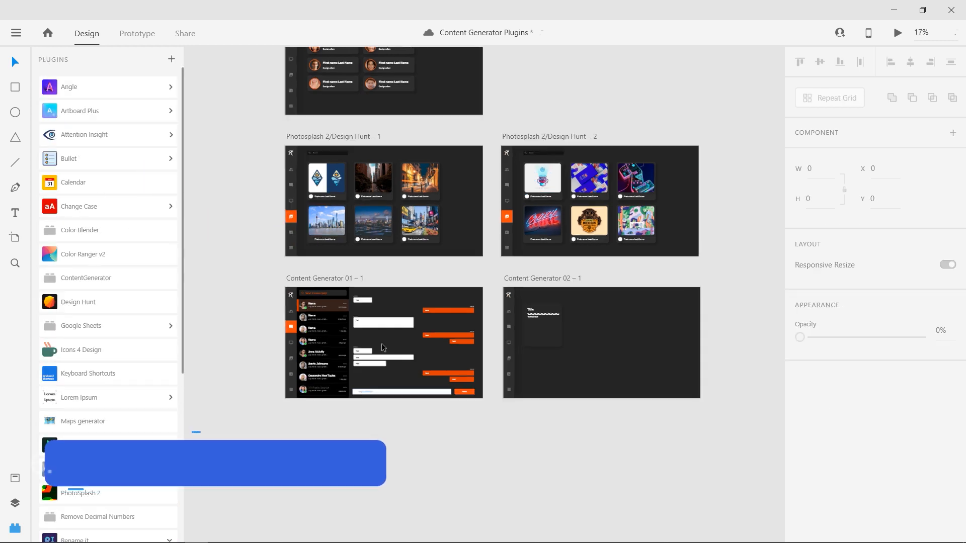
pyautogui.moveTo(337, 256); pyautogui.dragTo(414, 226)
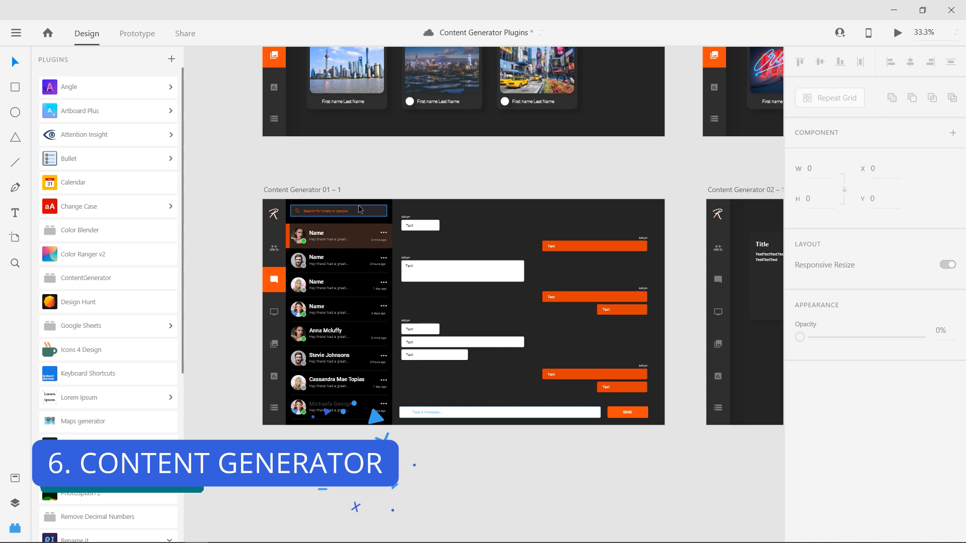
pyautogui.scroll(3, 269, 195)
pyautogui.scroll(-2, 324, 198)
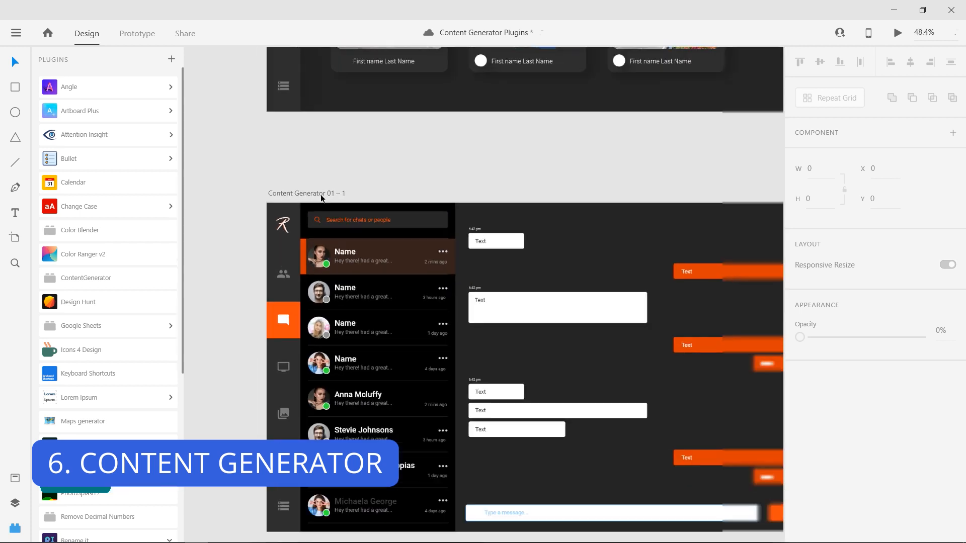
pyautogui.moveTo(481, 242); pyautogui.dragTo(433, 197)
pyautogui.click(267, 152)
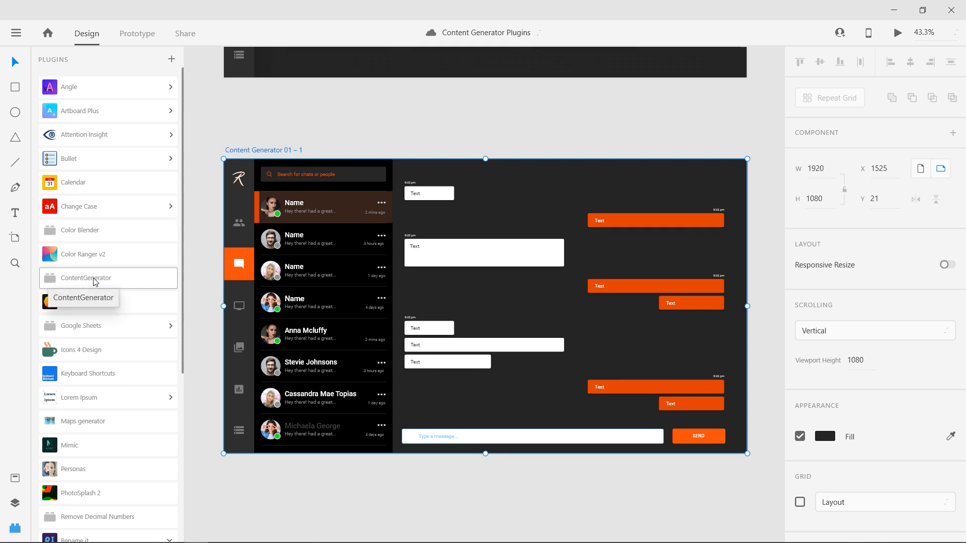
pyautogui.click(126, 278)
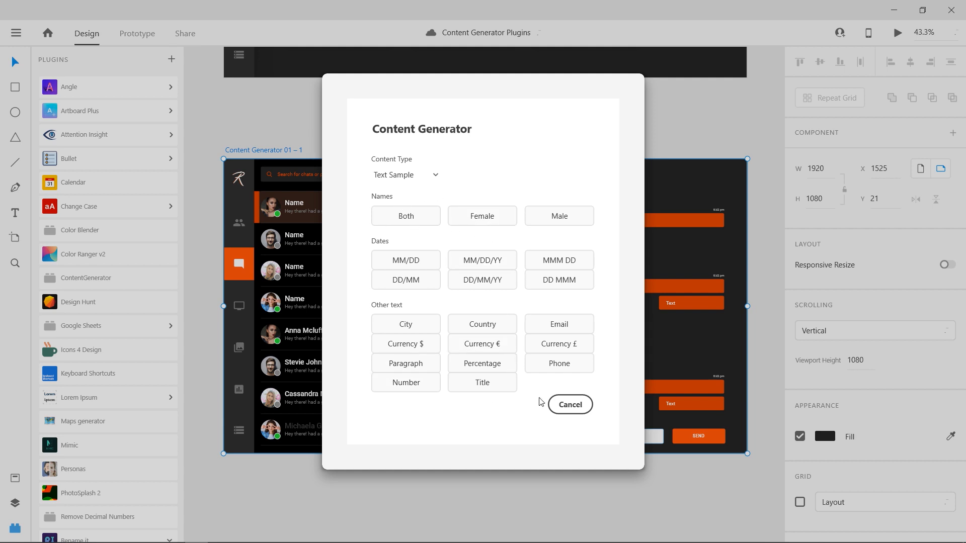
pyautogui.click(569, 405)
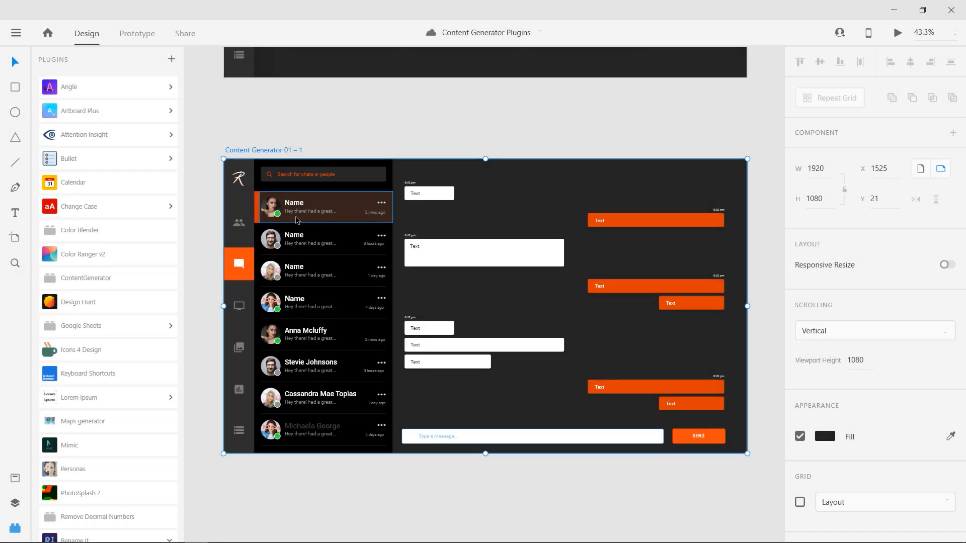
# Step: Fill the Name placeholders of the first, third and fourth chats with female names from ContentGenerator
pyautogui.scroll(1, 293, 212)
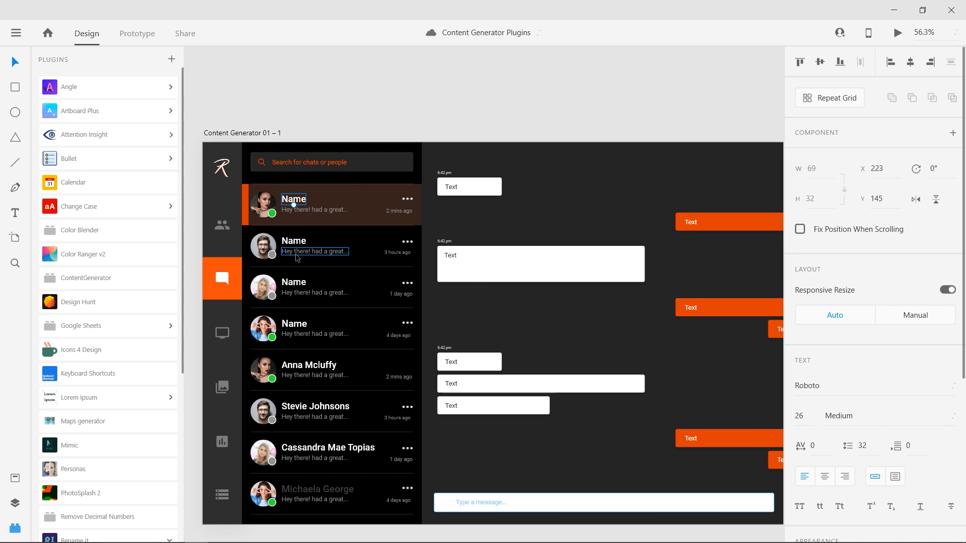
pyautogui.keyDown('ctrl'); pyautogui.click(290, 282); pyautogui.keyUp('ctrl')
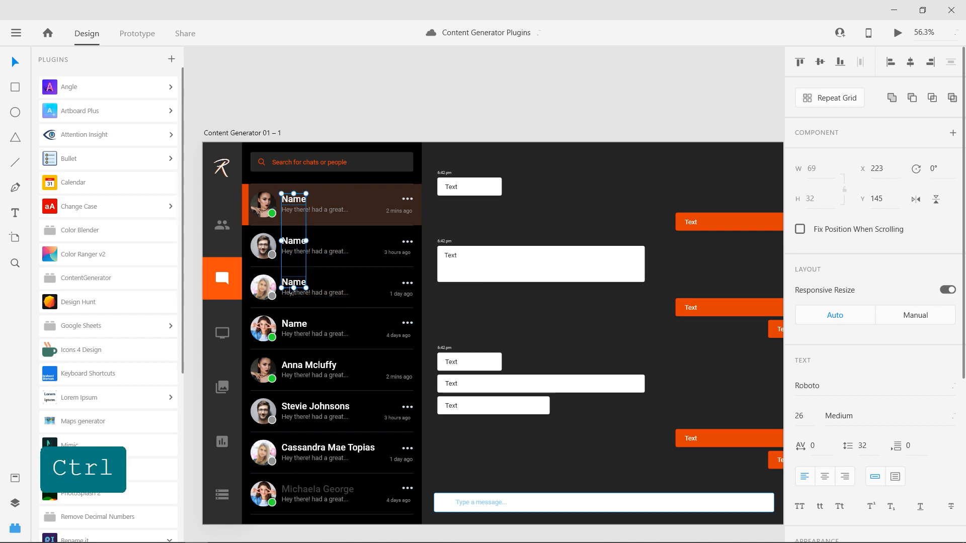
pyautogui.keyDown('ctrl'); pyautogui.click(297, 327); pyautogui.keyUp('ctrl')
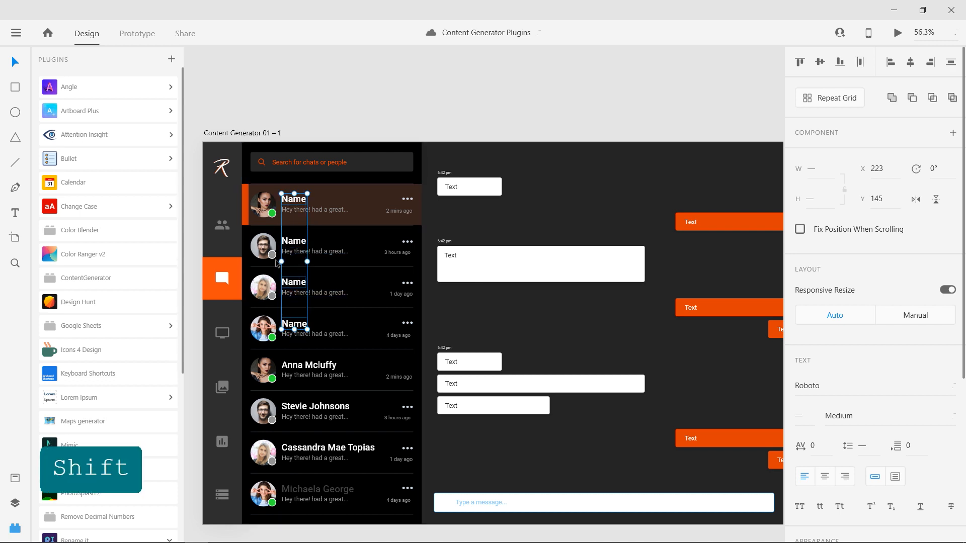
pyautogui.click(95, 279)
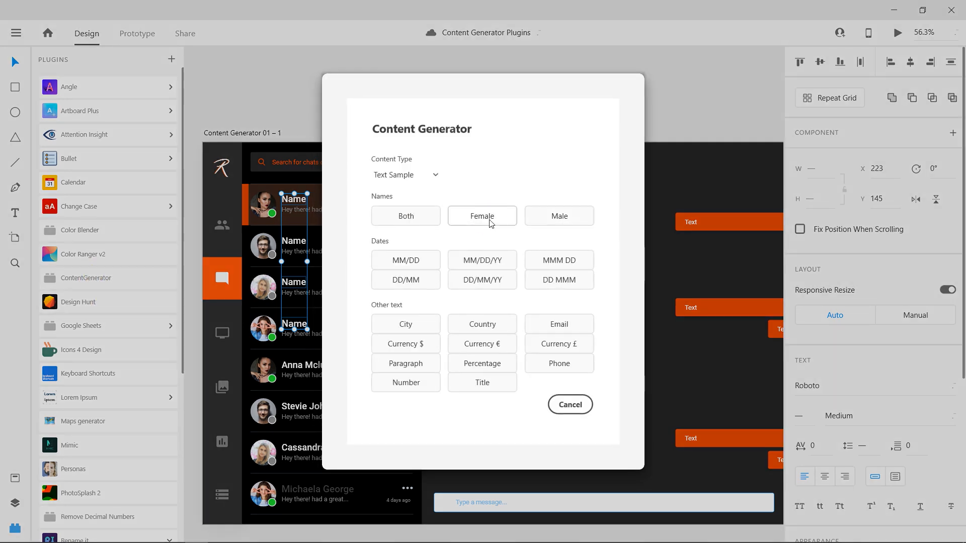
pyautogui.click(490, 222)
# Step: Fill the second chat's Name placeholder with a male name from ContentGenerator and deselect it
pyautogui.click(294, 240)
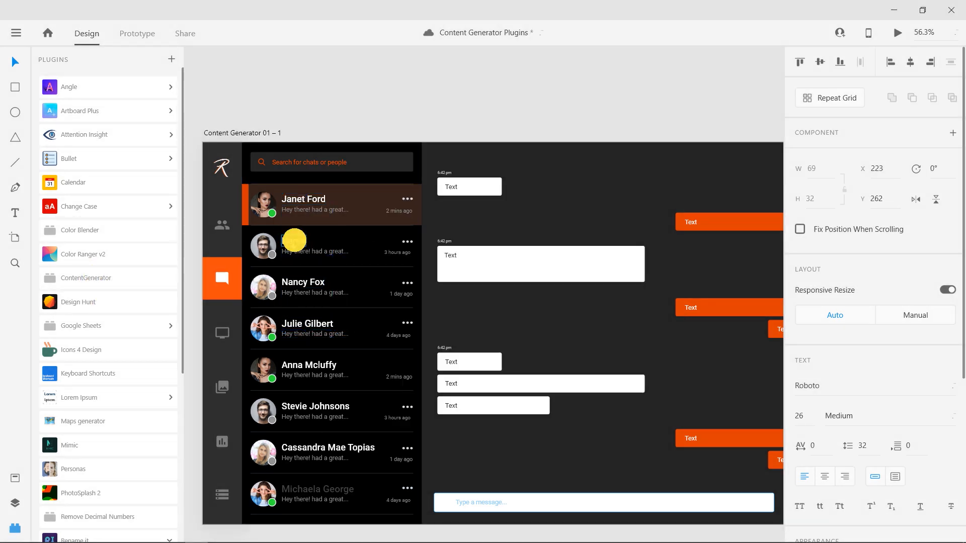
pyautogui.click(99, 280)
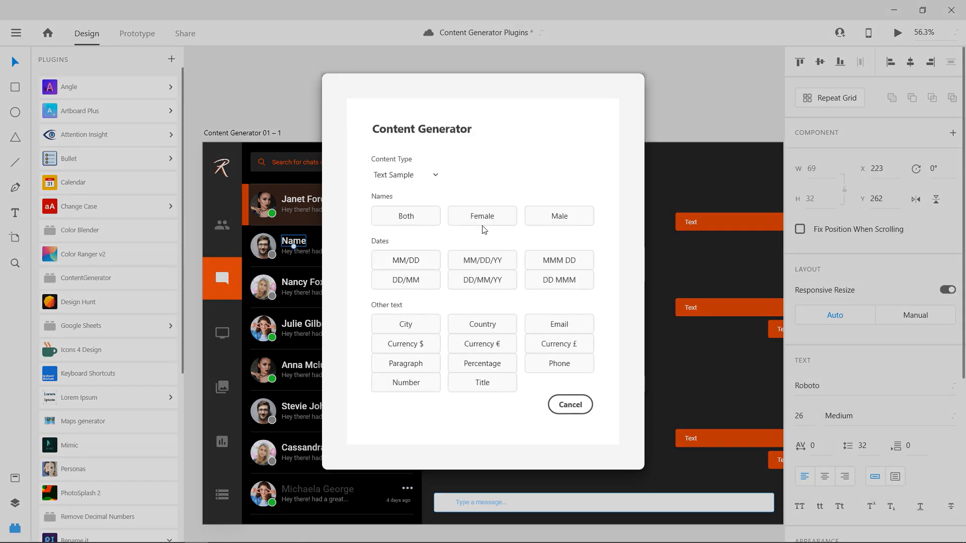
pyautogui.click(558, 224)
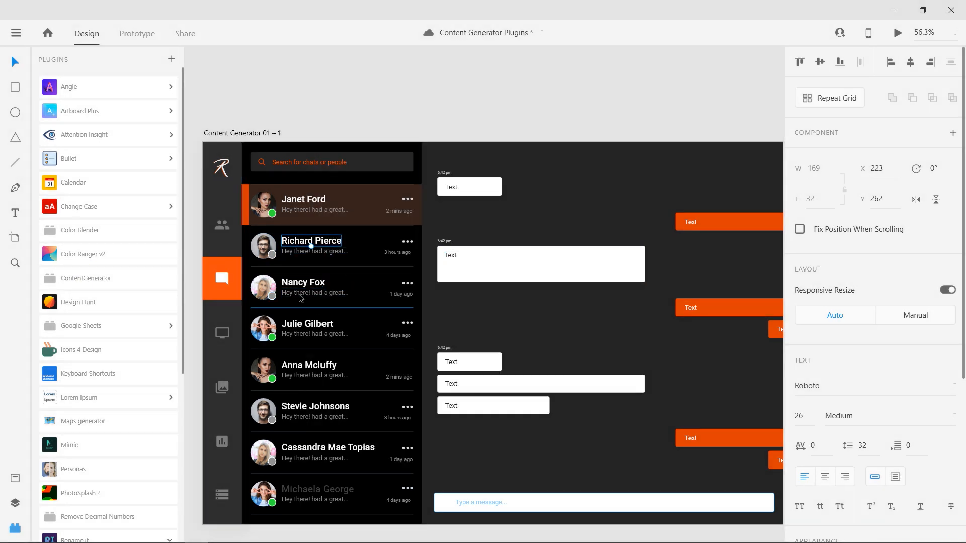
pyautogui.click(516, 180)
# Step: Fill all five white message bubbles in the chat with Paragraph text from ContentGenerator
pyautogui.scroll(-2, 523, 206)
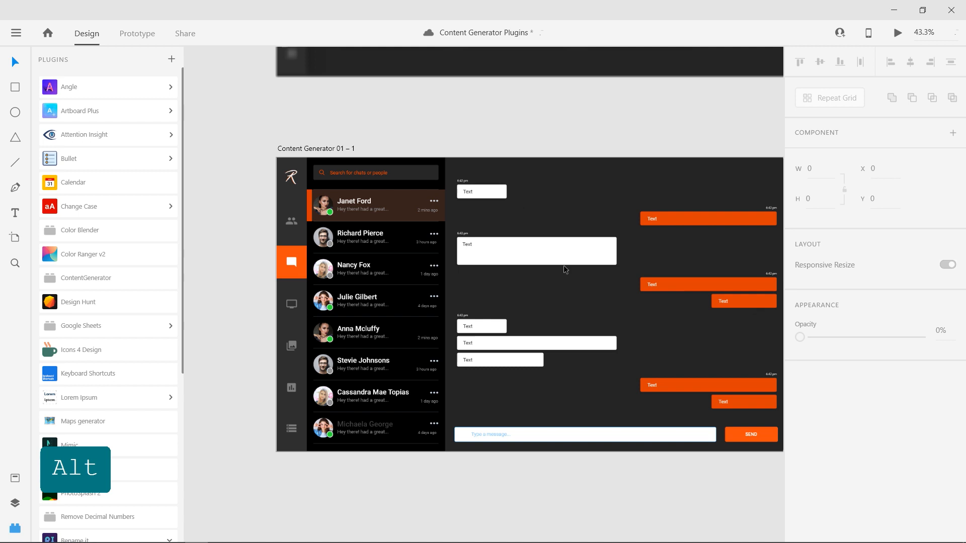
pyautogui.moveTo(558, 258); pyautogui.dragTo(410, 236)
pyautogui.click(324, 170)
pyautogui.keyDown('shift'); pyautogui.click(318, 221); pyautogui.keyUp('shift')
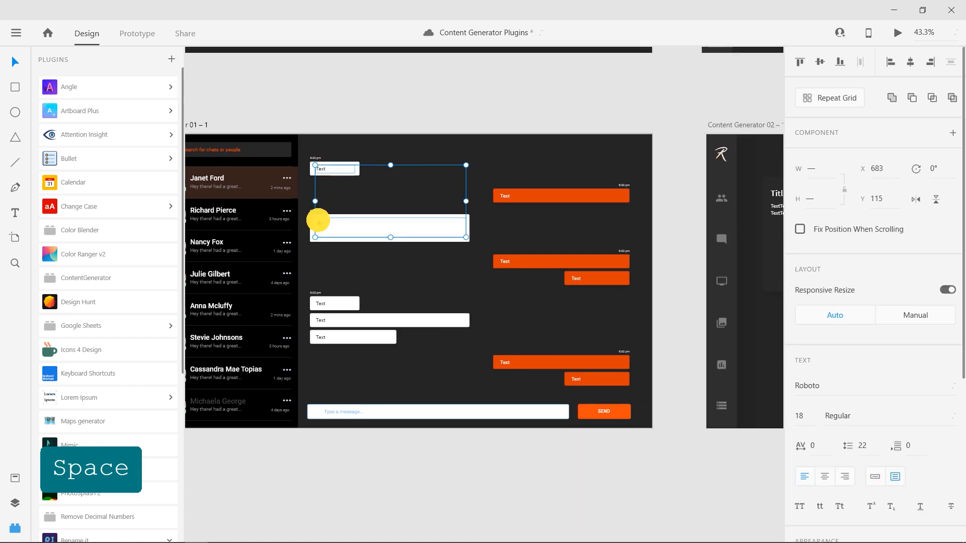
pyautogui.keyDown('shift'); pyautogui.click(320, 304); pyautogui.keyUp('shift')
pyautogui.keyDown('shift'); pyautogui.click(319, 320); pyautogui.keyUp('shift')
pyautogui.keyDown('shift'); pyautogui.click(323, 339); pyautogui.keyUp('shift')
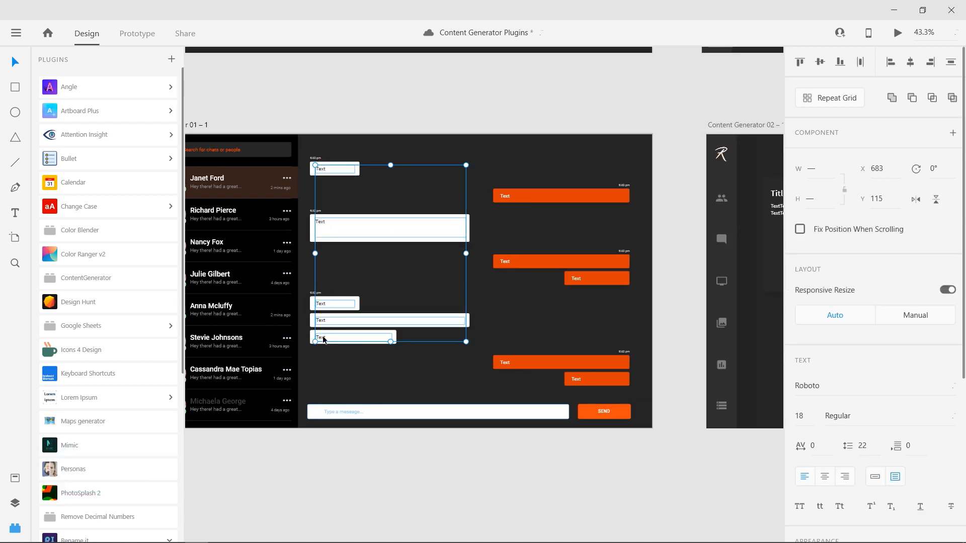
pyautogui.click(105, 278)
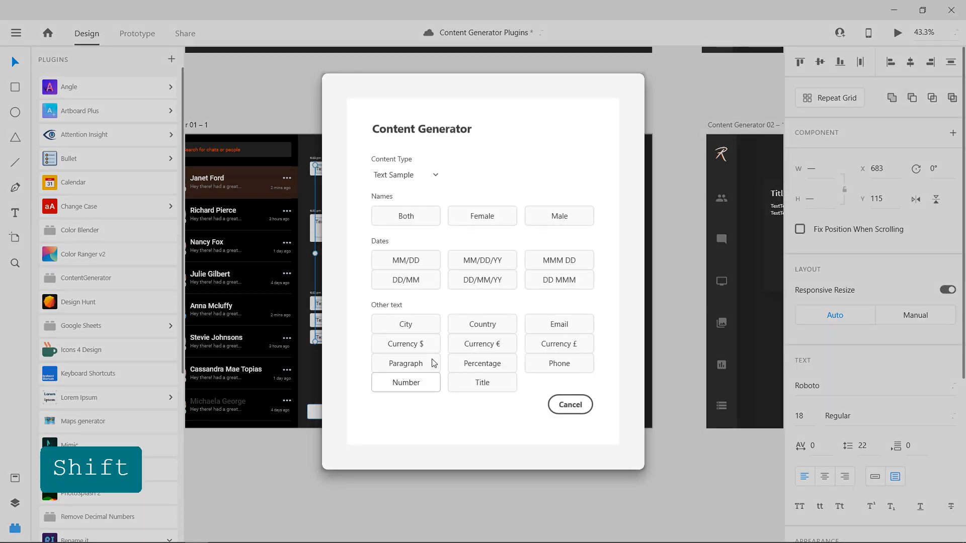
pyautogui.click(406, 366)
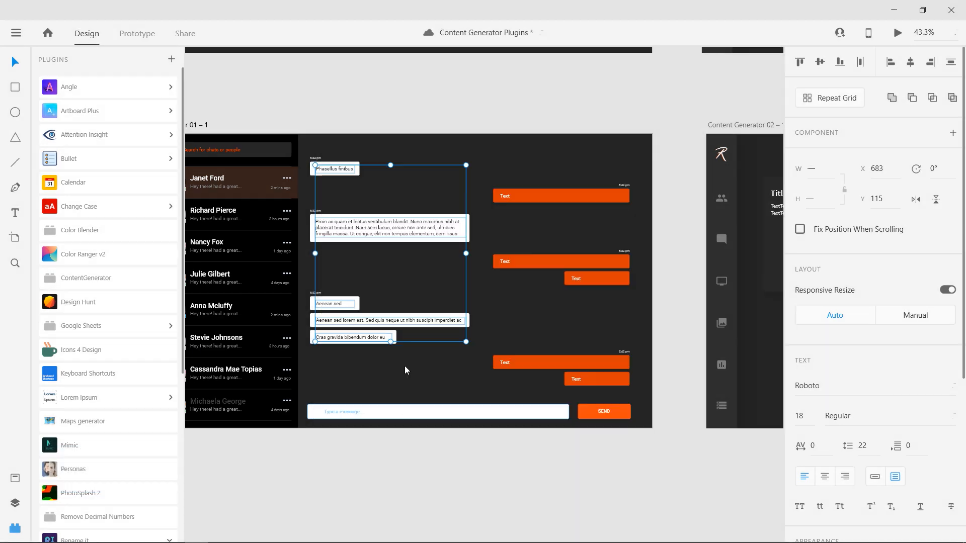
# Step: Fill all five orange message bubbles in the chat with Paragraph text from ContentGenerator
pyautogui.click(506, 200)
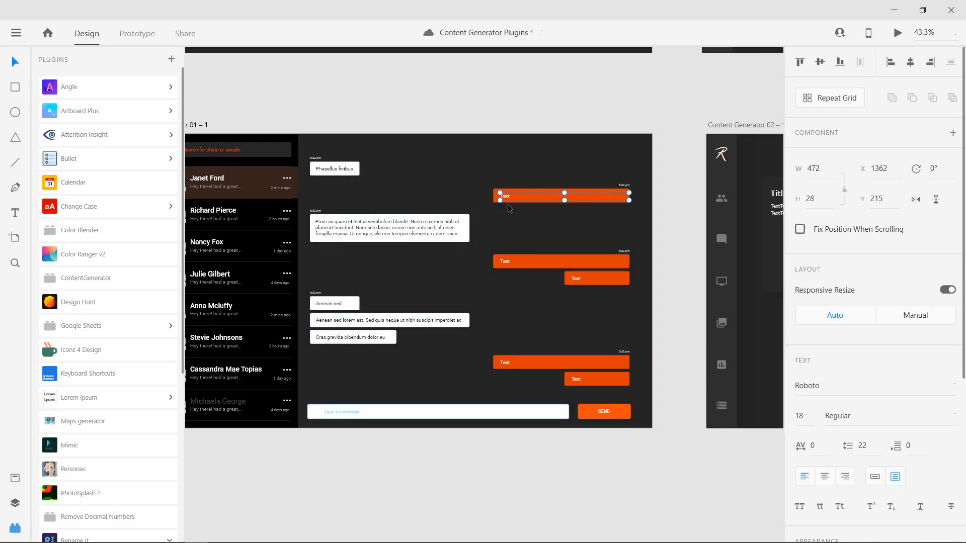
pyautogui.keyDown('shift'); pyautogui.click(513, 260); pyautogui.keyUp('shift')
pyautogui.keyDown('shift'); pyautogui.click(574, 279); pyautogui.keyUp('shift')
pyautogui.keyDown('shift'); pyautogui.click(509, 363); pyautogui.keyUp('shift')
pyautogui.keyDown('shift'); pyautogui.click(573, 379); pyautogui.keyUp('shift')
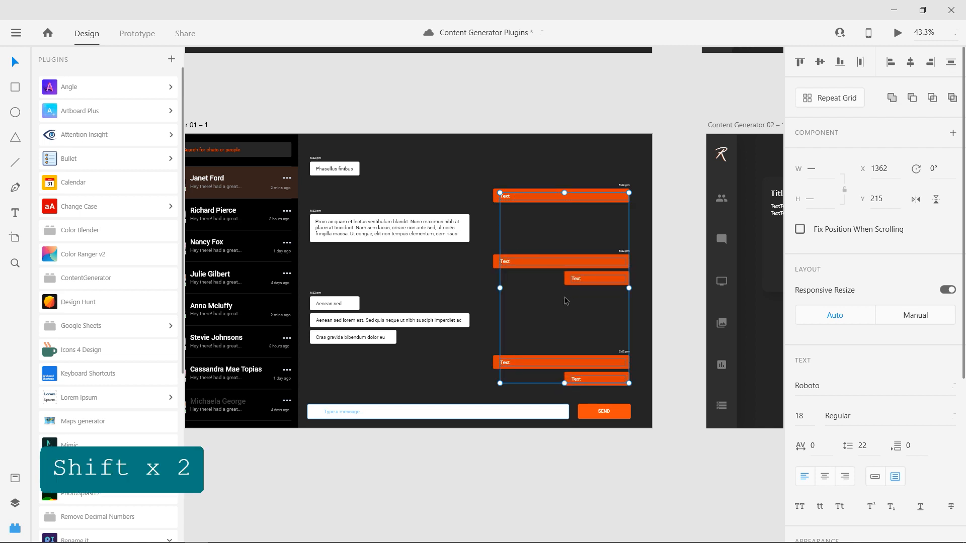
pyautogui.click(116, 280)
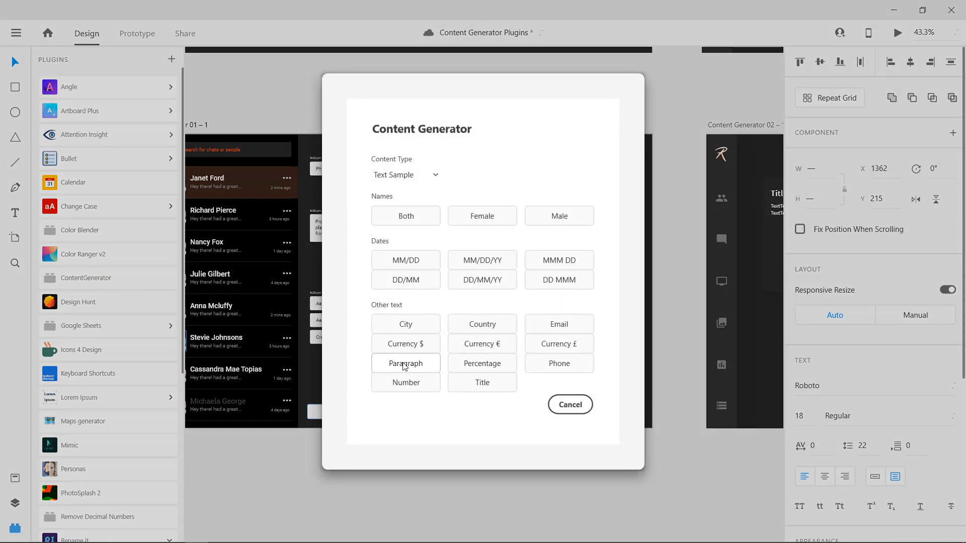
pyautogui.click(405, 363)
# Step: Replace the card's Title placeholder on the Content Generator 02 – 1 artboard with a Title sample from ContentGenerator
pyautogui.keyDown('alt'); pyautogui.scroll(-2, 532, 429); pyautogui.keyUp('alt')
pyautogui.keyDown('alt'); pyautogui.scroll(-2, 533, 426); pyautogui.keyUp('alt')
pyautogui.moveTo(546, 340); pyautogui.dragTo(276, 305)
pyautogui.keyDown('alt'); pyautogui.scroll(5, 412, 285); pyautogui.keyUp('alt')
pyautogui.click(396, 227)
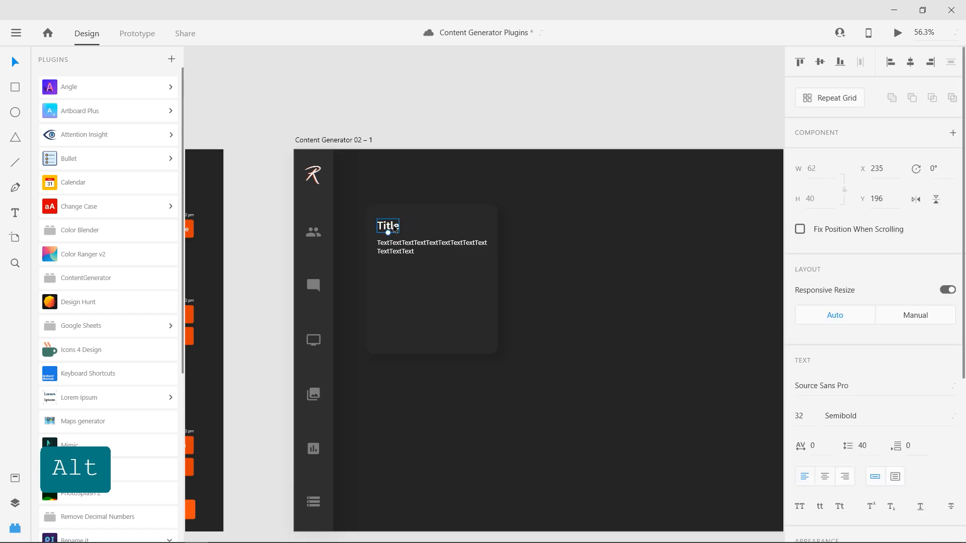
pyautogui.click(90, 282)
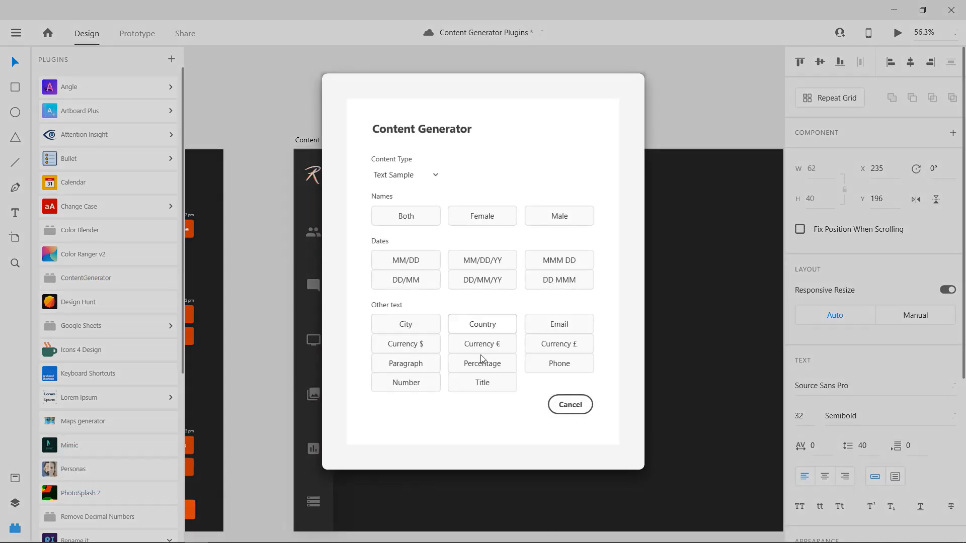
pyautogui.click(480, 384)
# Step: Fill the body text area beneath the card's title with Paragraph text from ContentGenerator and deselect it
pyautogui.click(397, 251)
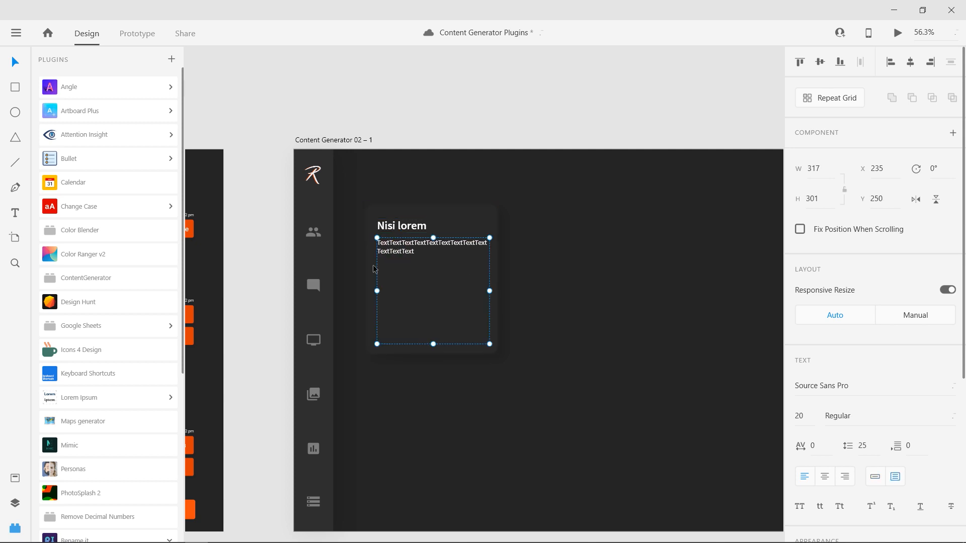
pyautogui.click(83, 281)
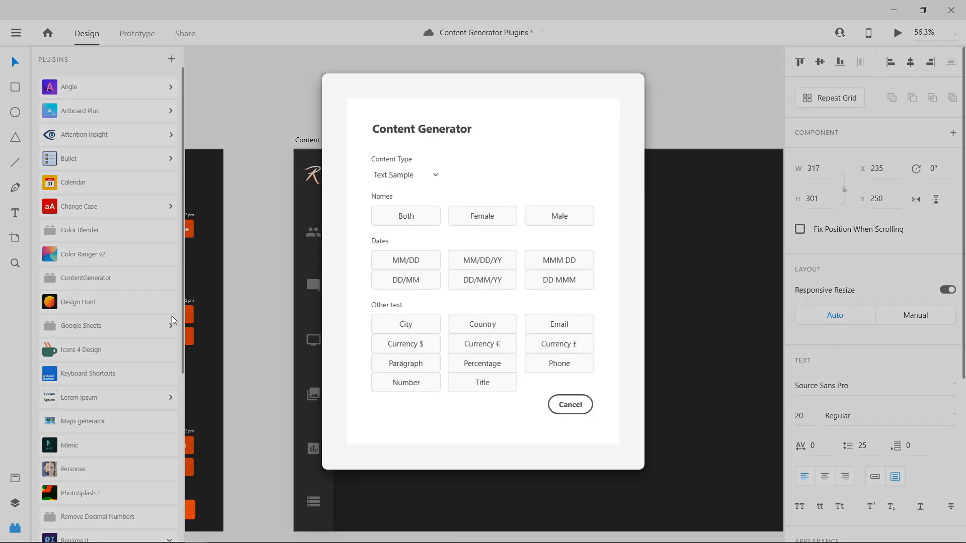
pyautogui.click(407, 367)
pyautogui.click(518, 387)
# Step: Launch the Personas plugin and choose the dark three-column persona template with large portrait photos
pyautogui.scroll(-3, 500, 386)
pyautogui.scroll(-2, 497, 385)
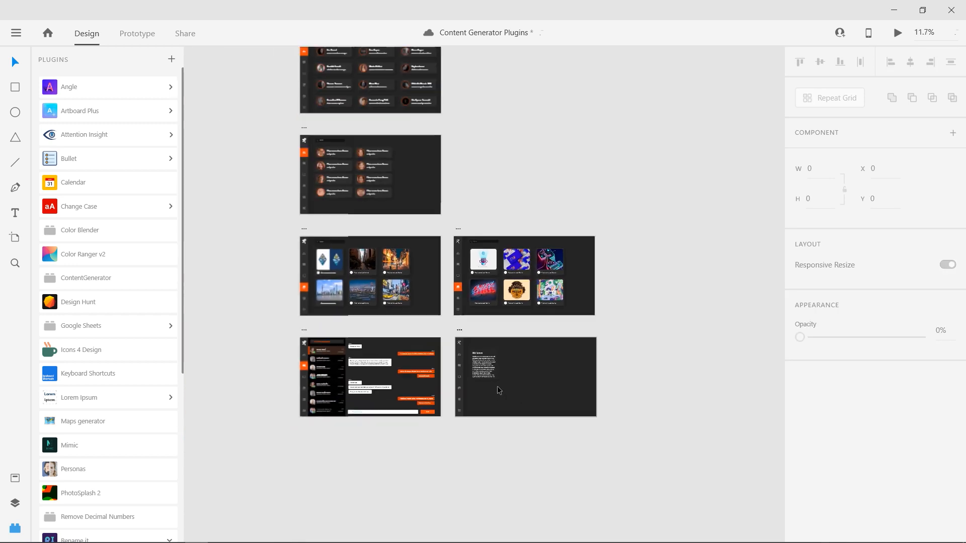
pyautogui.scroll(-1, 639, 403)
pyautogui.moveTo(539, 412); pyautogui.dragTo(457, 362)
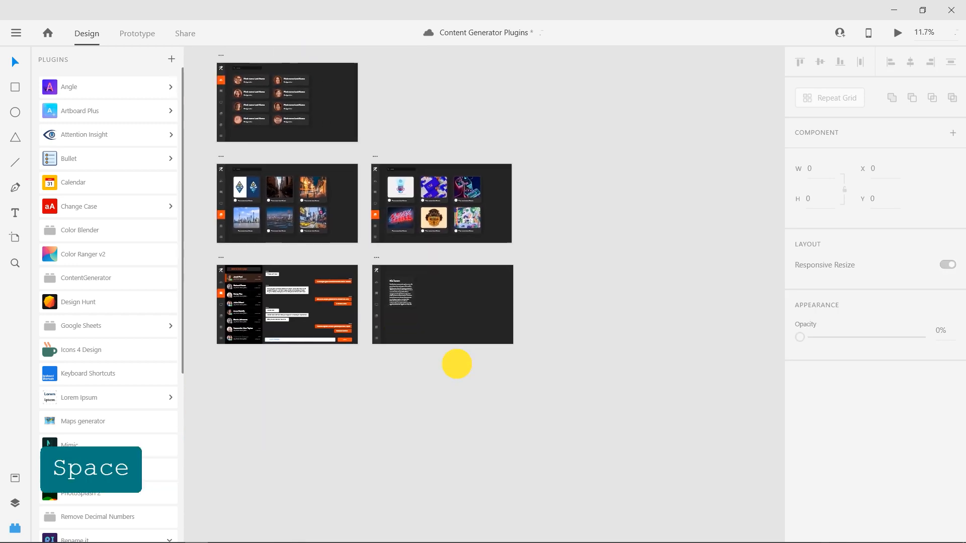
pyautogui.scroll(-5, 157, 410)
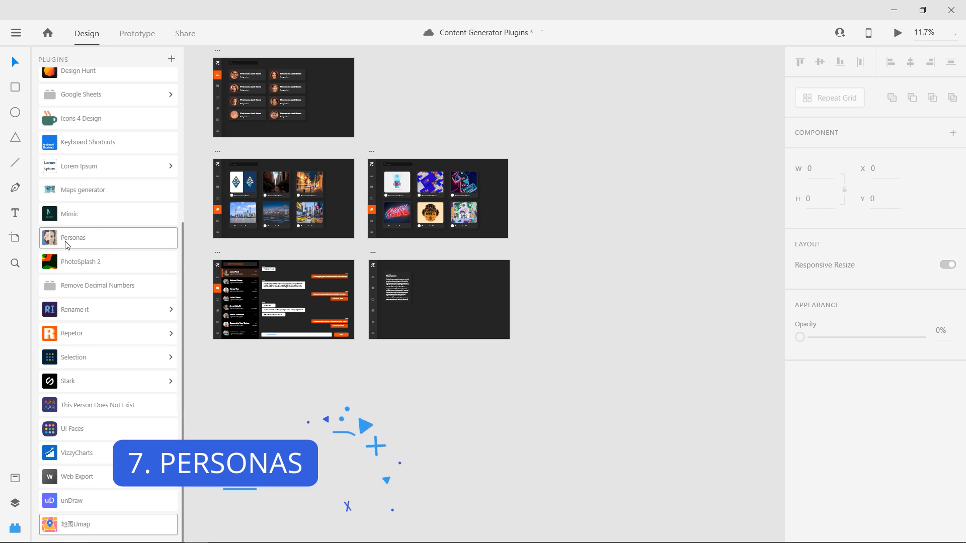
pyautogui.click(121, 240)
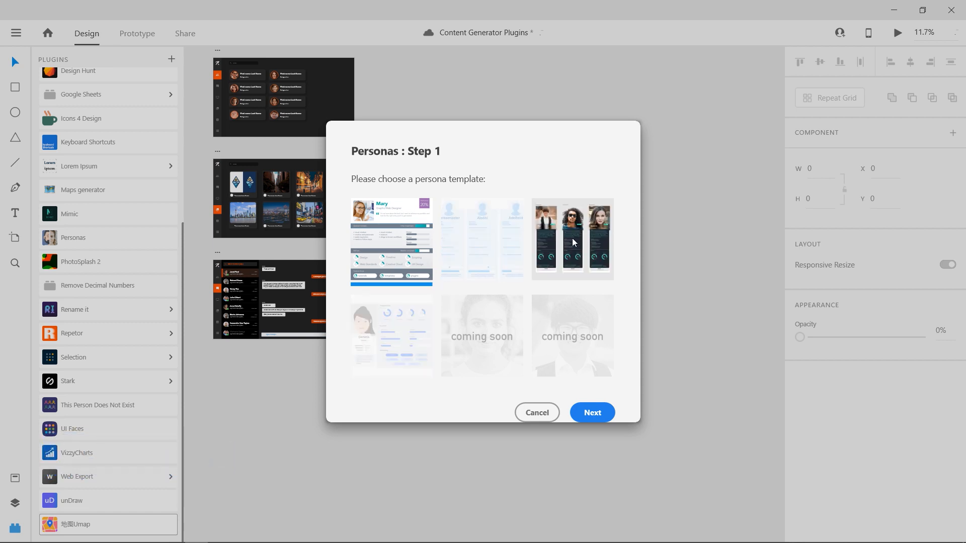
pyautogui.click(575, 243)
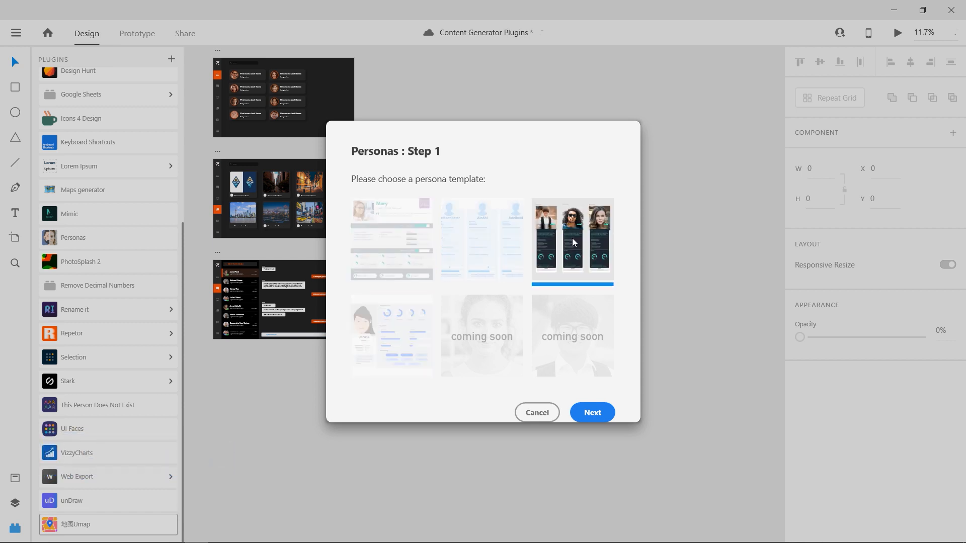
pyautogui.click(593, 413)
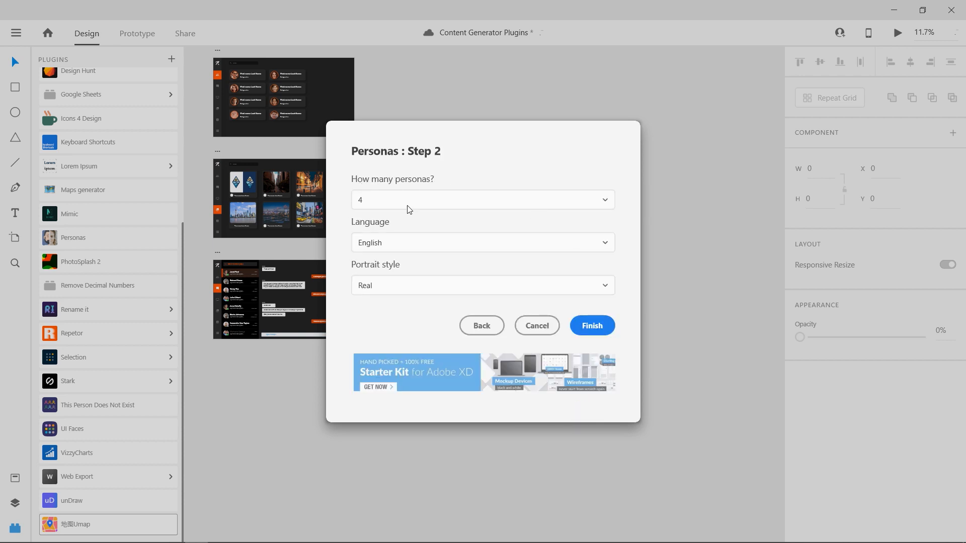
# Step: Generate 5 personas in English with the Real portrait style
pyautogui.click(407, 207)
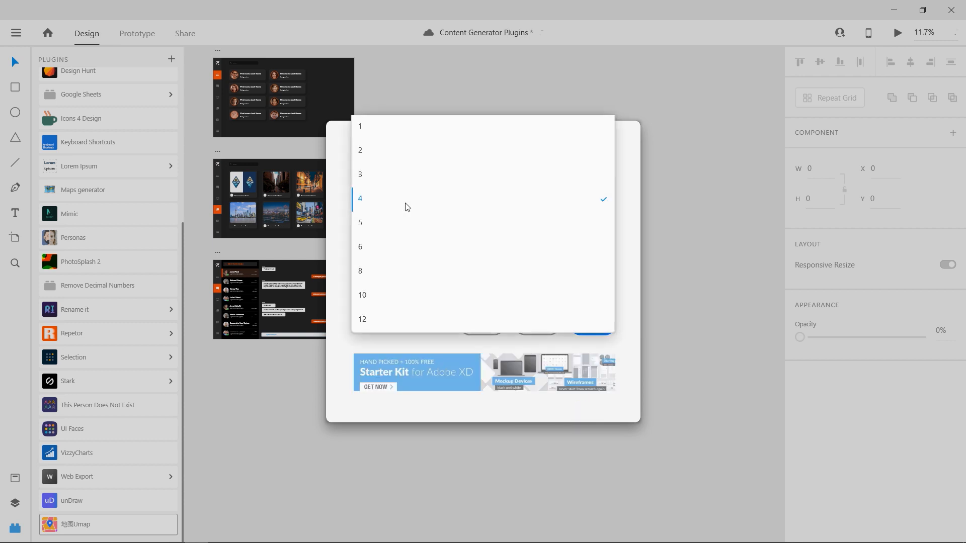
pyautogui.click(371, 229)
pyautogui.click(387, 240)
pyautogui.click(388, 242)
pyautogui.click(388, 285)
pyautogui.click(390, 286)
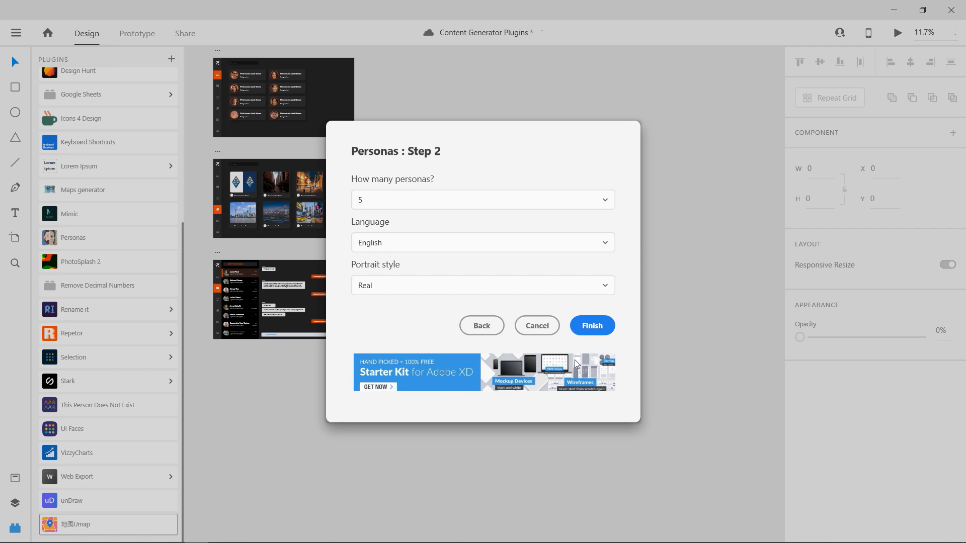
pyautogui.click(589, 327)
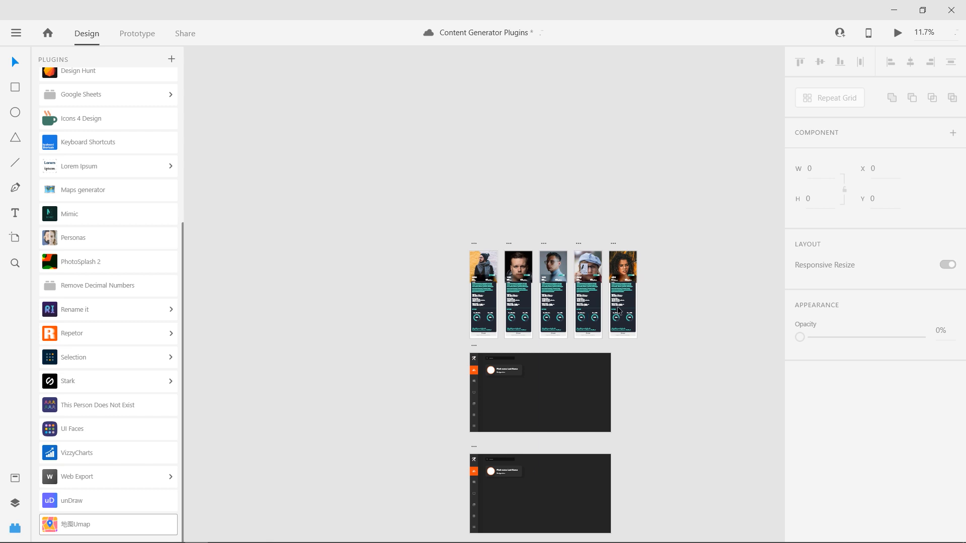
# Step: Examine the generated Personas 01 artboards, including their portraits, names, functions, locations, descriptions, goals and skill charts
pyautogui.scroll(5, 648, 271)
pyautogui.moveTo(426, 217); pyautogui.dragTo(542, 212)
pyautogui.scroll(3, 332, 301)
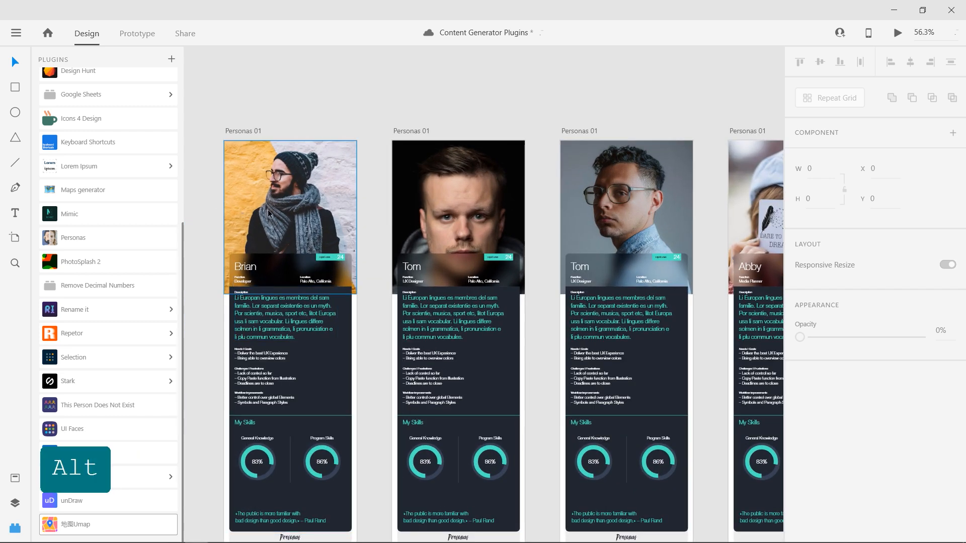
pyautogui.scroll(4, 237, 280)
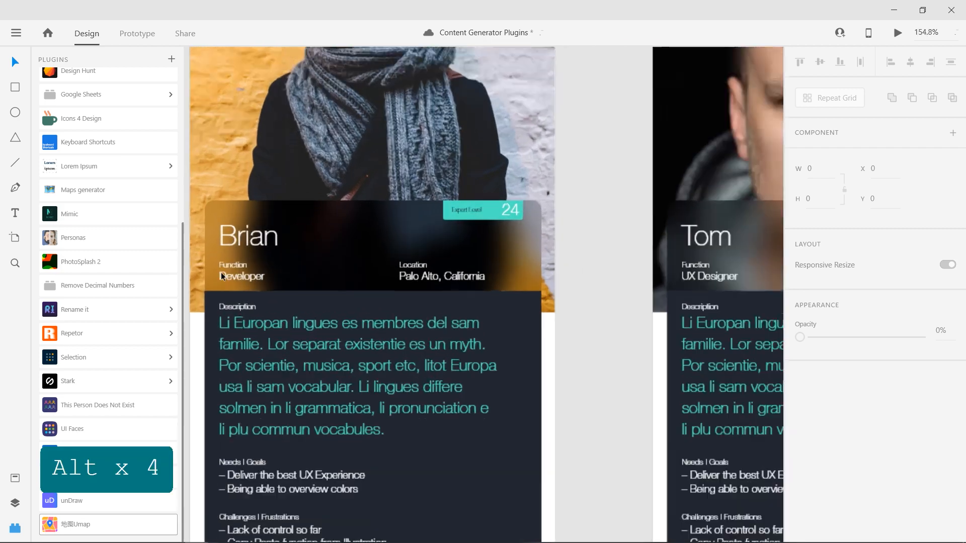
pyautogui.scroll(-1, 281, 276)
pyautogui.moveTo(330, 324); pyautogui.dragTo(257, 335)
pyautogui.scroll(-3, 332, 333)
pyautogui.moveTo(500, 319); pyautogui.dragTo(356, 304)
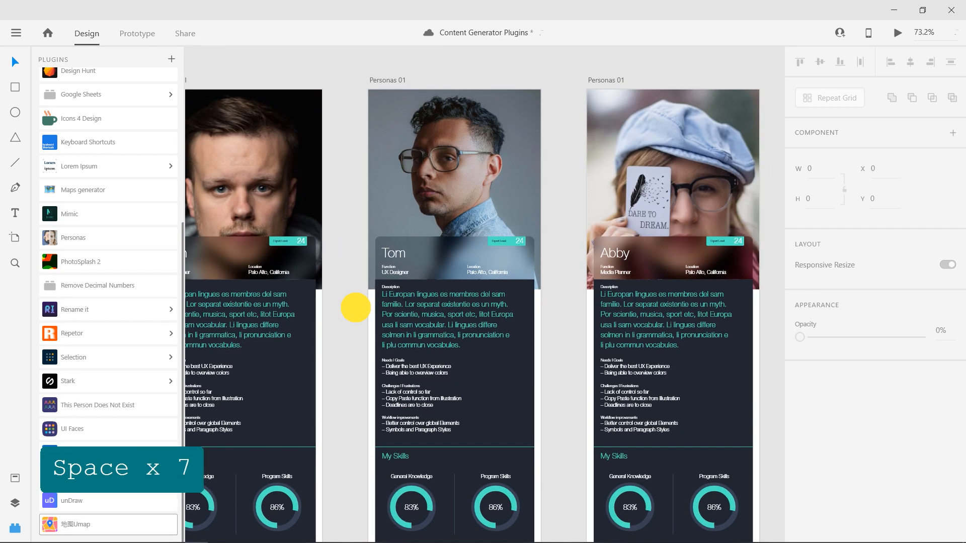
pyautogui.scroll(-1, 492, 283)
pyautogui.scroll(2, 625, 289)
pyautogui.moveTo(624, 261); pyautogui.dragTo(448, 278)
pyautogui.scroll(-2, 449, 280)
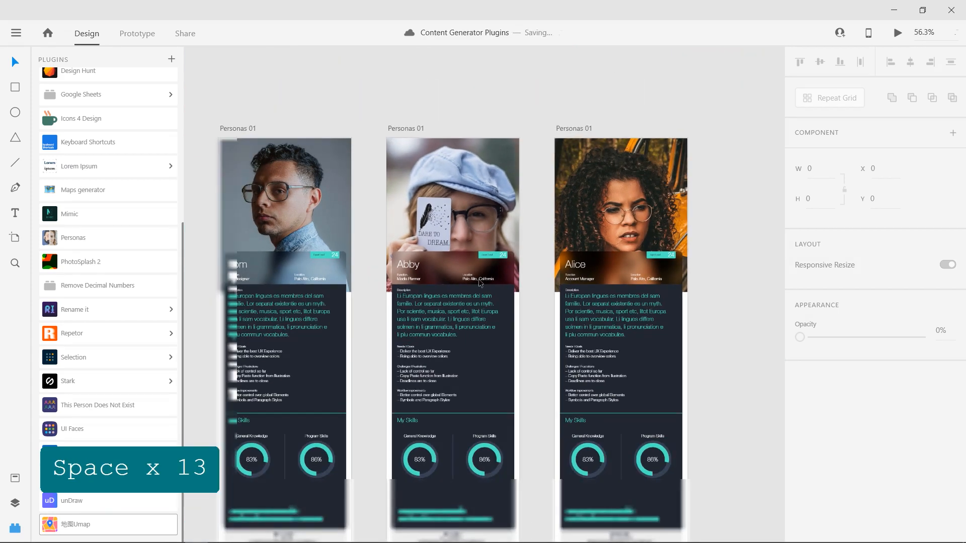
pyautogui.scroll(1, 654, 297)
pyautogui.scroll(3, 653, 298)
pyautogui.scroll(-2, 486, 255)
pyautogui.scroll(2, 475, 400)
pyautogui.moveTo(493, 417); pyautogui.dragTo(574, 368)
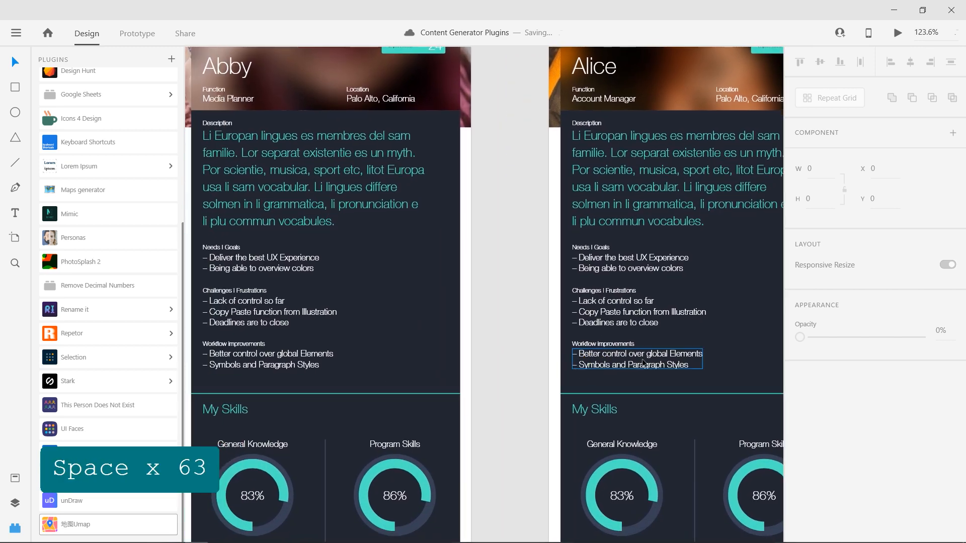
pyautogui.scroll(-2, 630, 361)
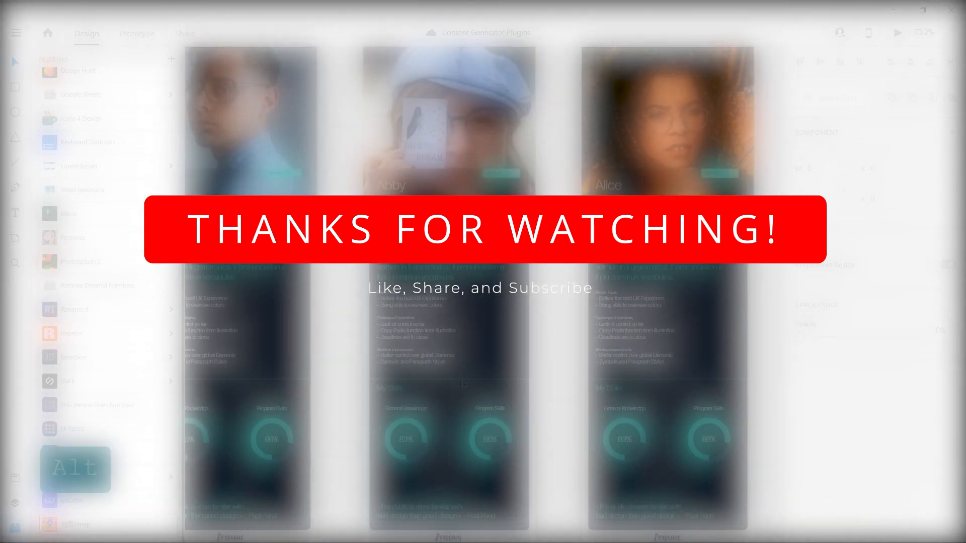
pyautogui.scroll(-1, 441, 383)
pyautogui.moveTo(336, 406); pyautogui.dragTo(560, 368)
pyautogui.moveTo(386, 376); pyautogui.dragTo(545, 394)
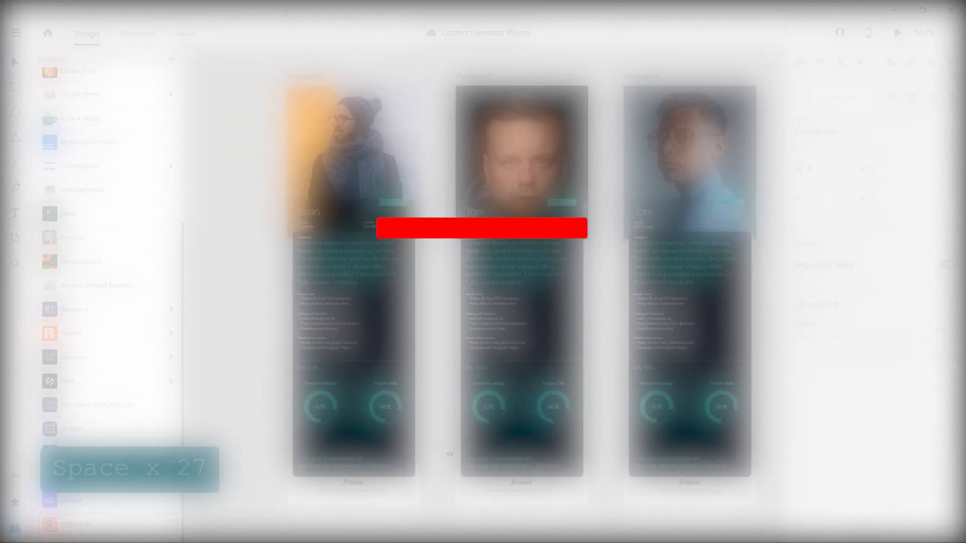
pyautogui.scroll(-3, 518, 312)
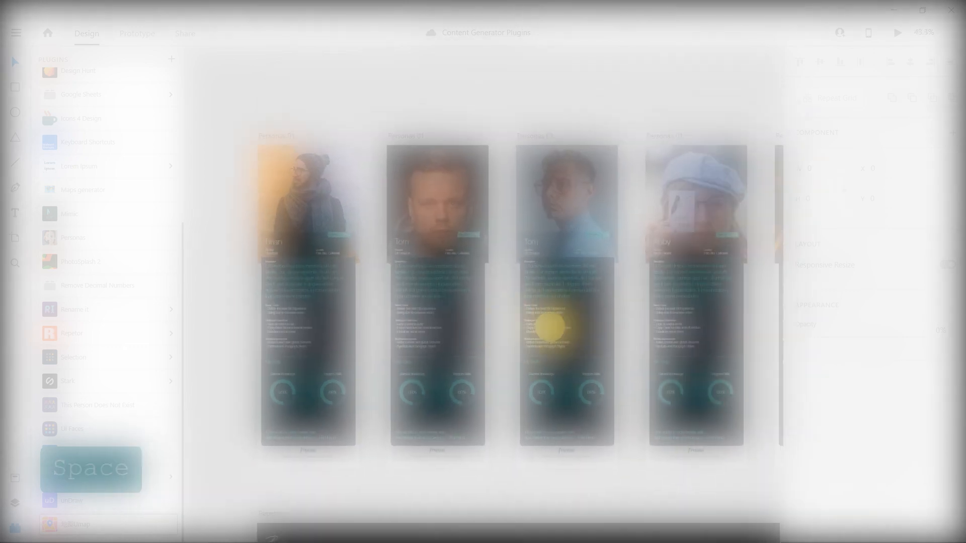